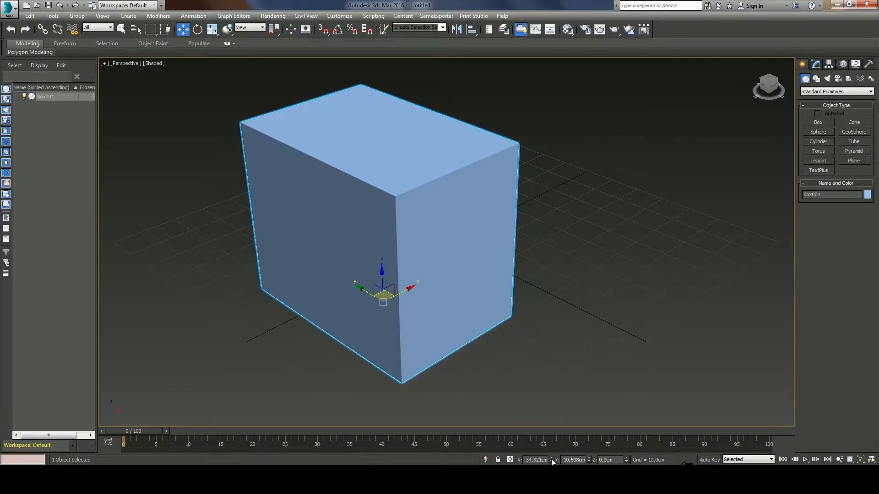
Move the box to the world origin by resetting its X and Y positions to 0 cm.
{"action": "mouse_move", "coordinate": [553, 461]}
{"action": "left_mouse_down"}
{"action": "mouse_move", "coordinate": [554, 446]}
{"action": "mouse_move", "coordinate": [552, 462]}
{"action": "left_mouse_up"}
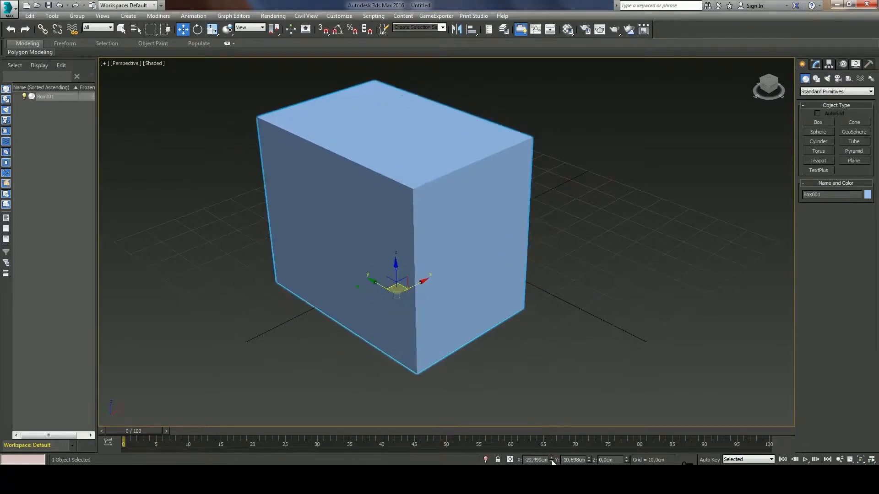
{"action": "right_click", "coordinate": [552, 461]}
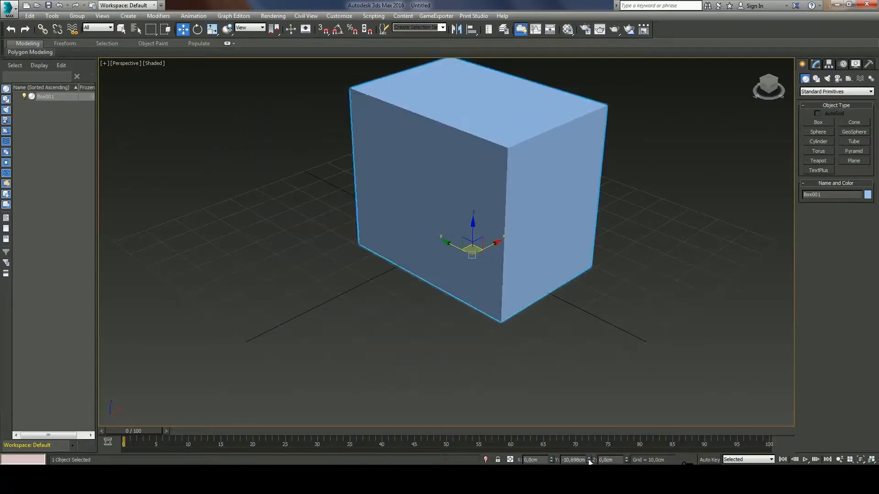
{"action": "right_click", "coordinate": [589, 459]}
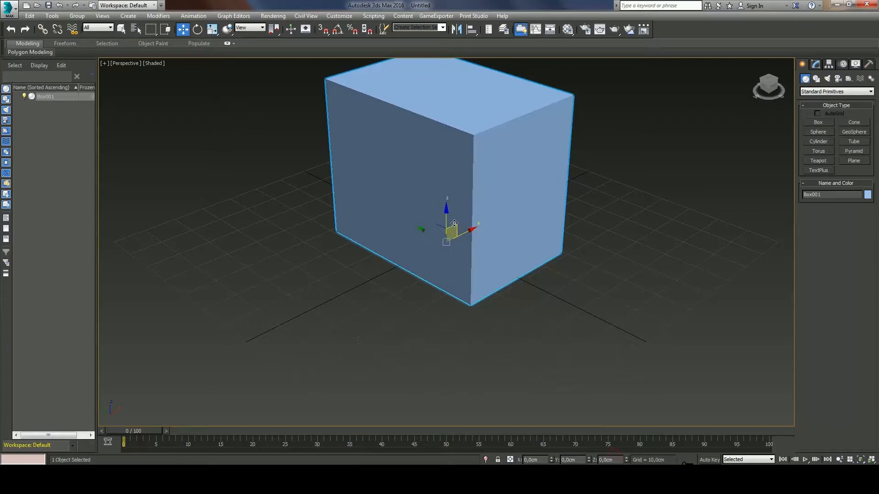
{"action": "key", "text": "z"}
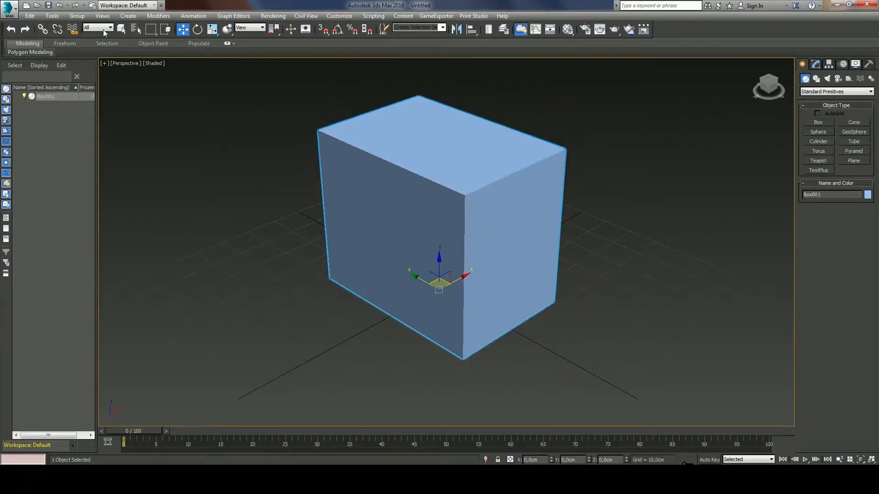
Rotate the box freehand about its axes, and reset its rotation to 0 on Y and Z.
{"action": "left_click", "coordinate": [199, 30]}
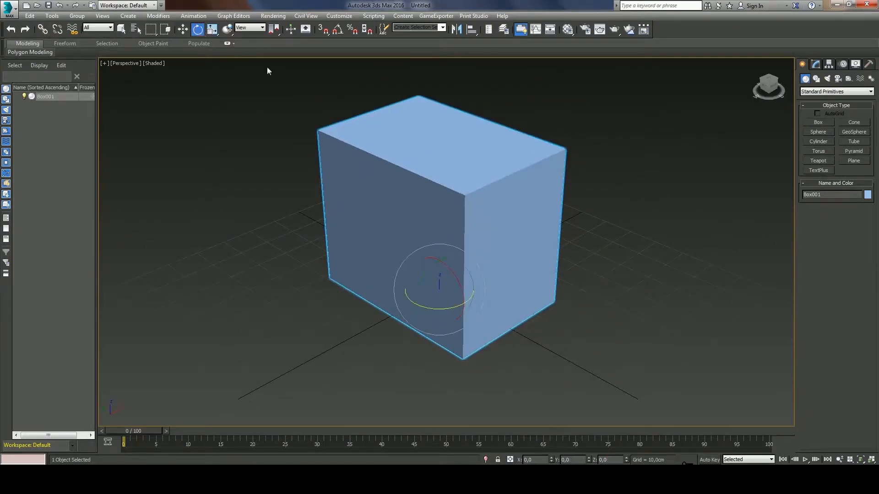
{"action": "left_click_drag", "start_coordinate": [428, 271], "coordinate": [625, 422]}
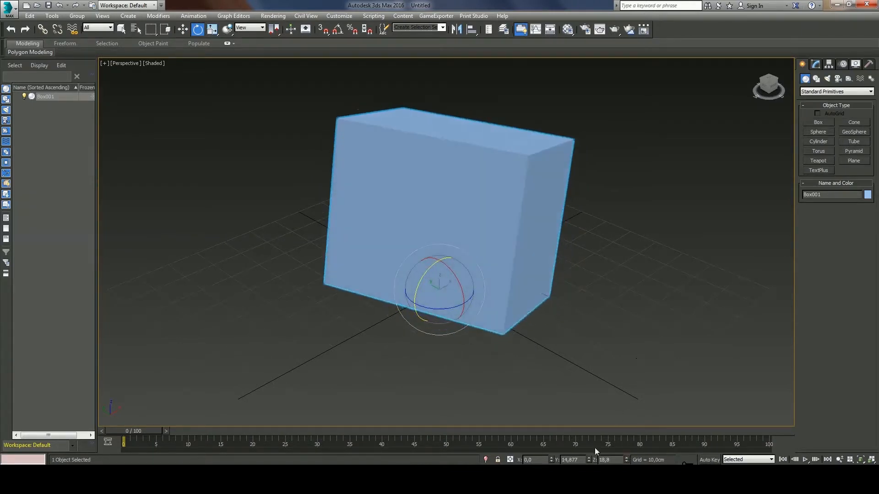
{"action": "right_click", "coordinate": [589, 460]}
{"action": "right_click", "coordinate": [626, 460]}
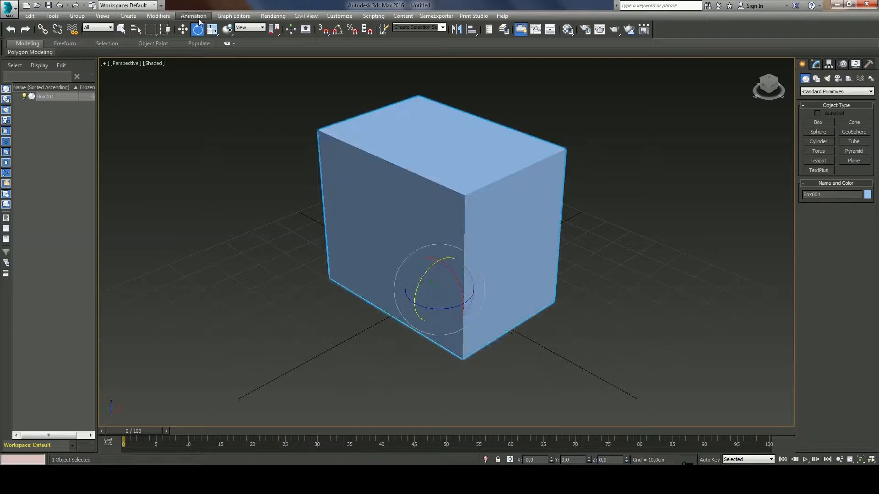
Shift the box along X to about 43 cm with the Move Transform Type-In, and reset its X position to 0 cm.
{"action": "left_click", "coordinate": [212, 29]}
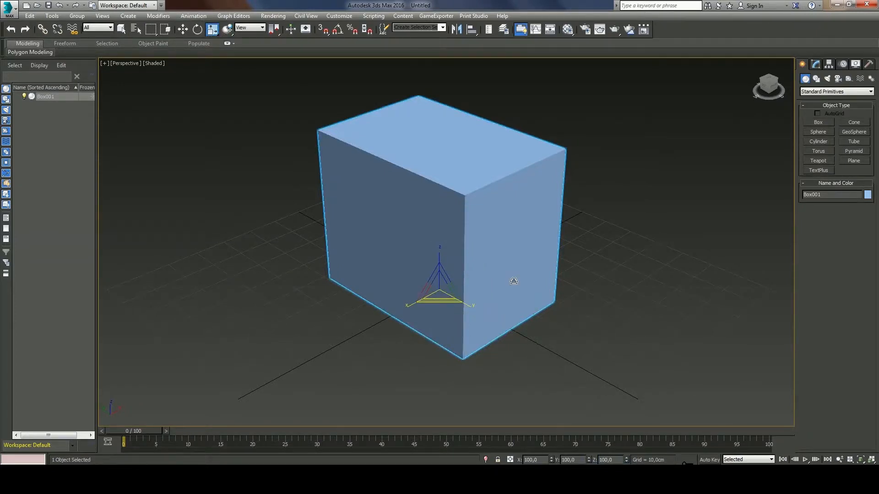
{"action": "middle_click_drag", "start_coordinate": [514, 280], "coordinate": [494, 291]}
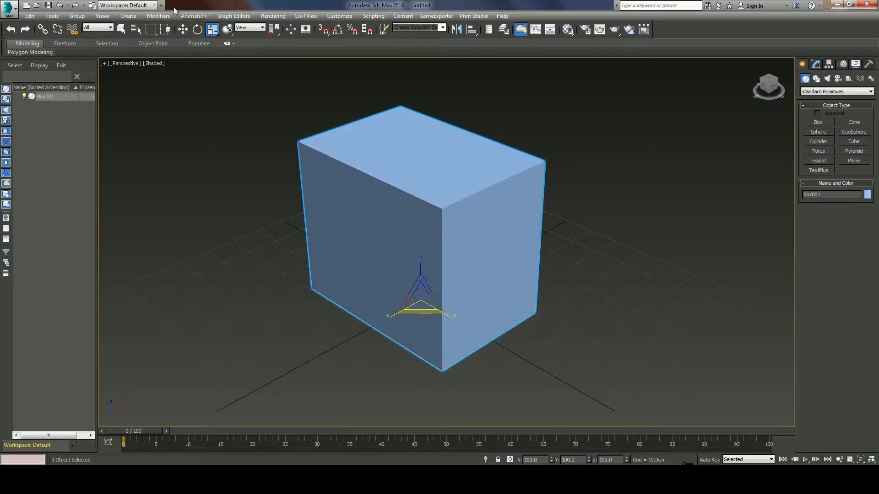
{"action": "right_click", "coordinate": [184, 30]}
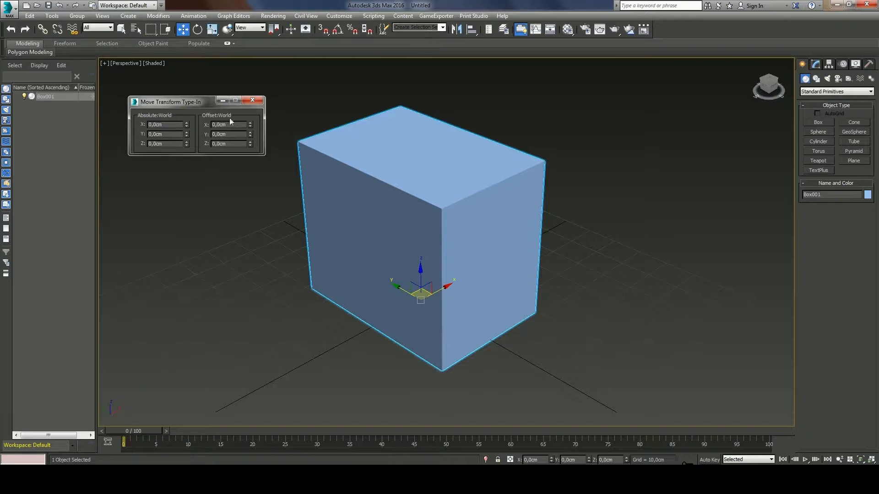
{"action": "left_click_drag", "start_coordinate": [186, 124], "coordinate": [206, 68]}
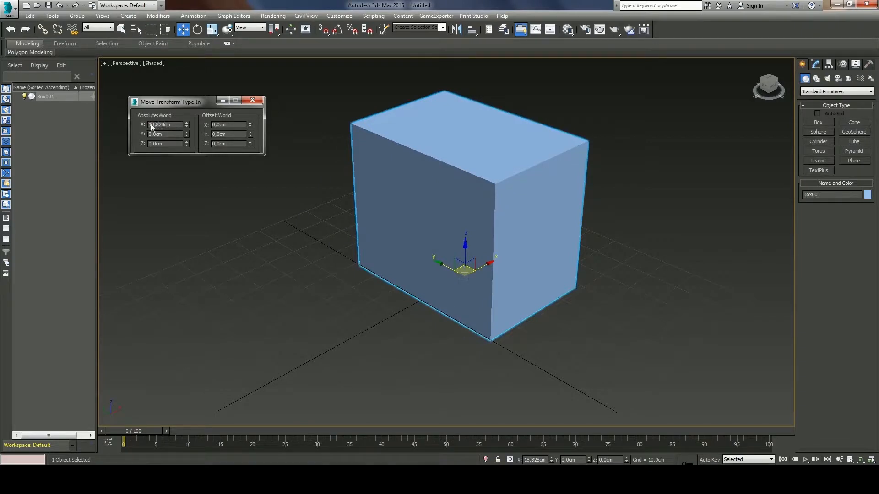
{"action": "left_click_drag", "start_coordinate": [252, 128], "coordinate": [263, 91]}
{"action": "left_click_drag", "start_coordinate": [251, 127], "coordinate": [254, 102]}
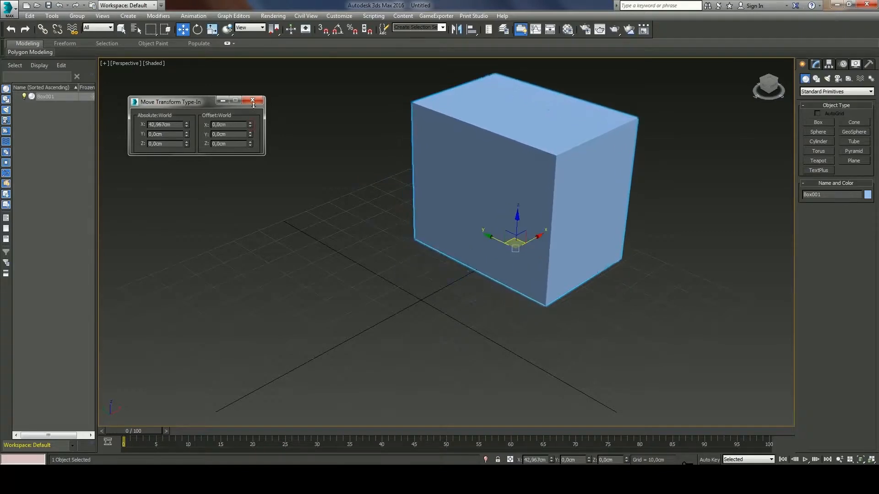
{"action": "right_click", "coordinate": [187, 125]}
{"action": "left_click", "coordinate": [256, 104]}
Examine the box's absolute and offset values in the Rotate and Scale Transform Type-In dialogs.
{"action": "right_click", "coordinate": [198, 30]}
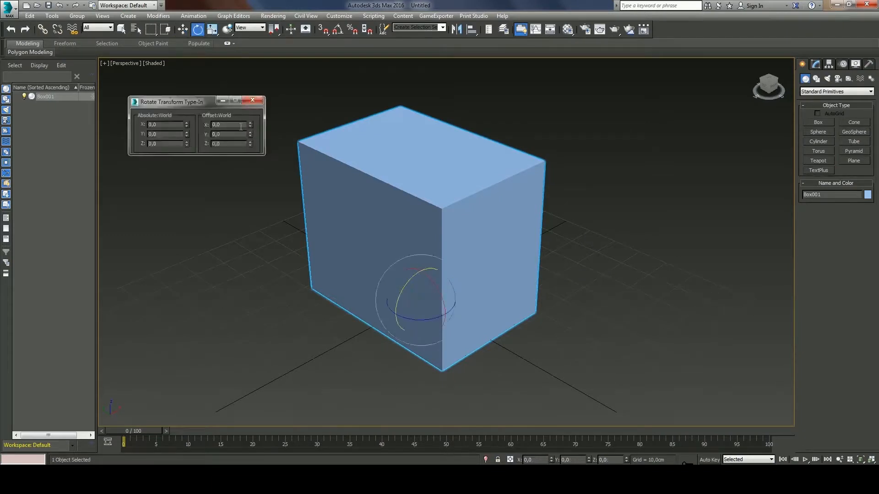
{"action": "left_click", "coordinate": [253, 100]}
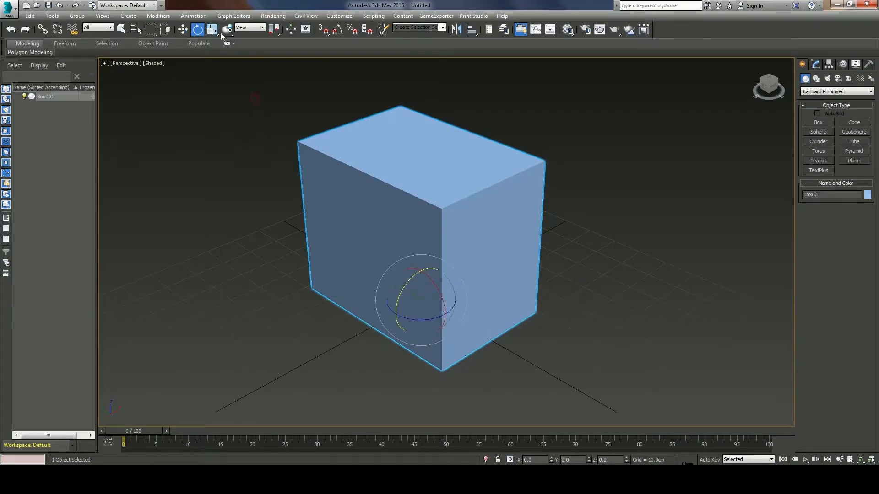
{"action": "right_click", "coordinate": [215, 30]}
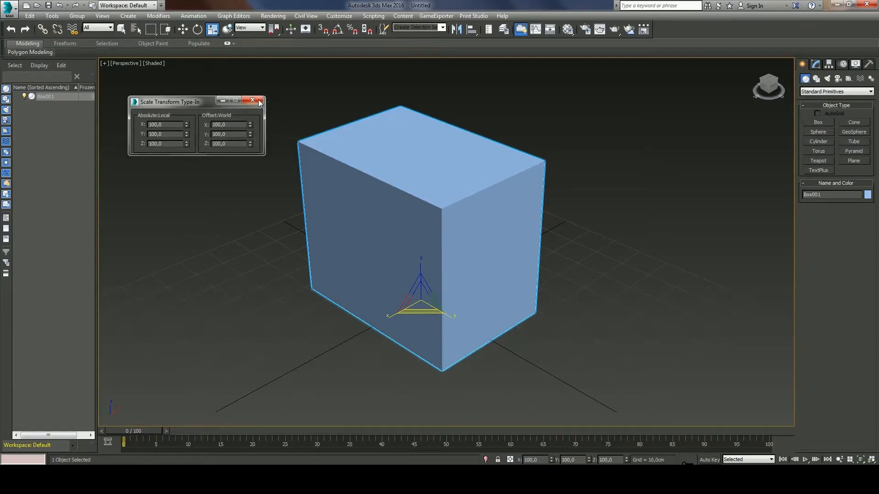
{"action": "left_click", "coordinate": [252, 100]}
Scale the box uniformly to about 134.5% through the offset percentage in the Scale Transform Type-In.
{"action": "left_click", "coordinate": [213, 30]}
{"action": "left_click_drag", "start_coordinate": [213, 30], "coordinate": [215, 44]}
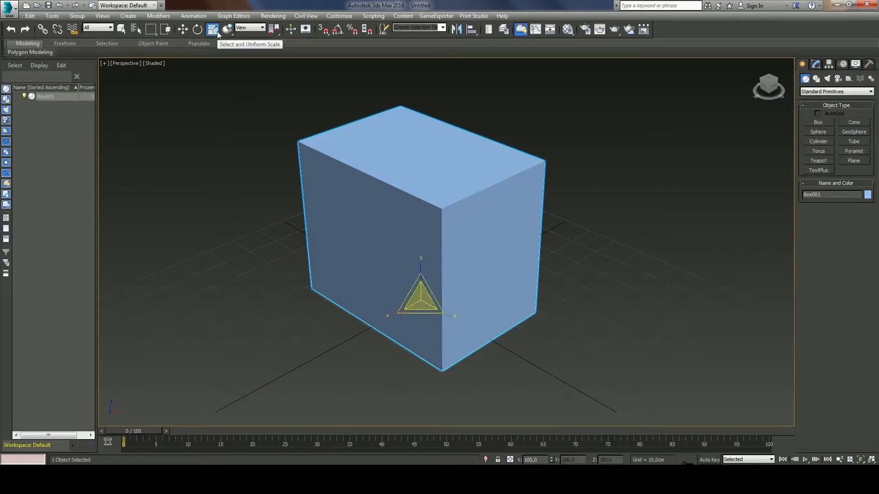
{"action": "right_click", "coordinate": [217, 32]}
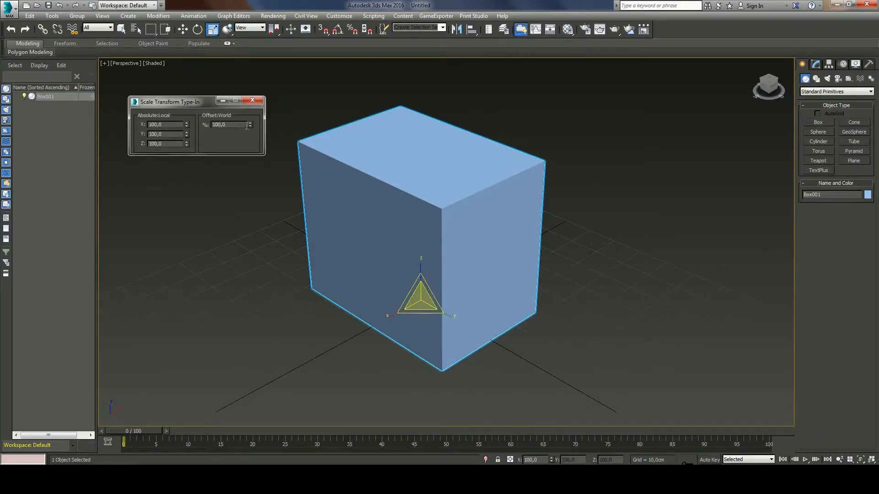
{"action": "left_click_drag", "start_coordinate": [250, 124], "coordinate": [259, 364]}
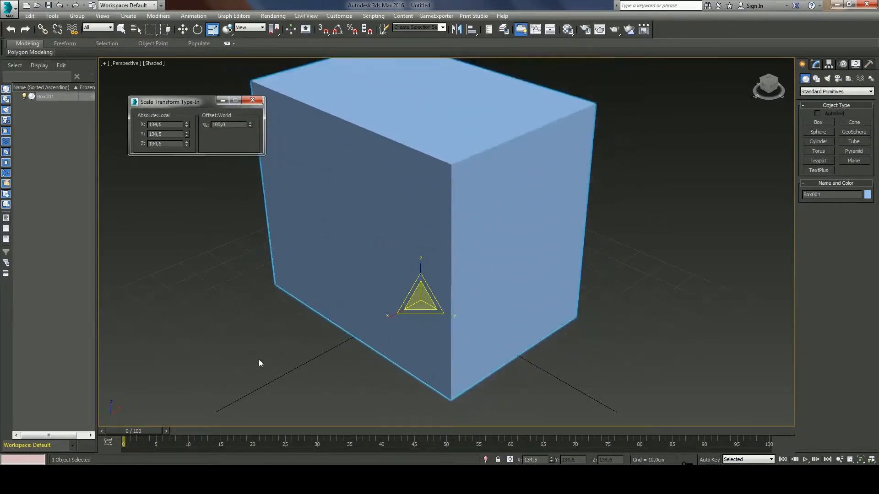
{"action": "left_click", "coordinate": [253, 100]}
Switch to non-uniform scaling and set the box's absolute local scale to 100 on X, Y and Z.
{"action": "left_click_drag", "start_coordinate": [215, 30], "coordinate": [218, 65]}
{"action": "right_click", "coordinate": [213, 30]}
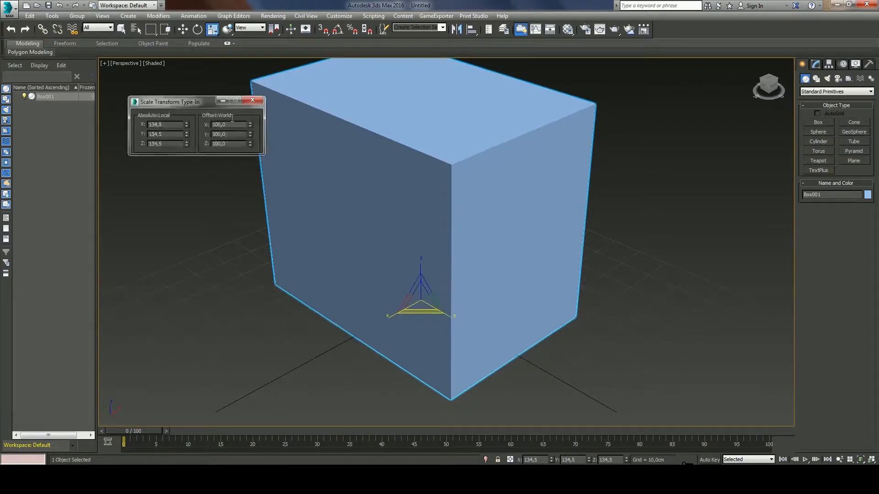
{"action": "double_click", "coordinate": [170, 124]}
{"action": "type", "text": "100"}
{"action": "key", "text": "Tab"}
{"action": "type", "text": "100"}
{"action": "key", "text": "Tab"}
{"action": "type", "text": "100"}
{"action": "key", "text": "Return"}
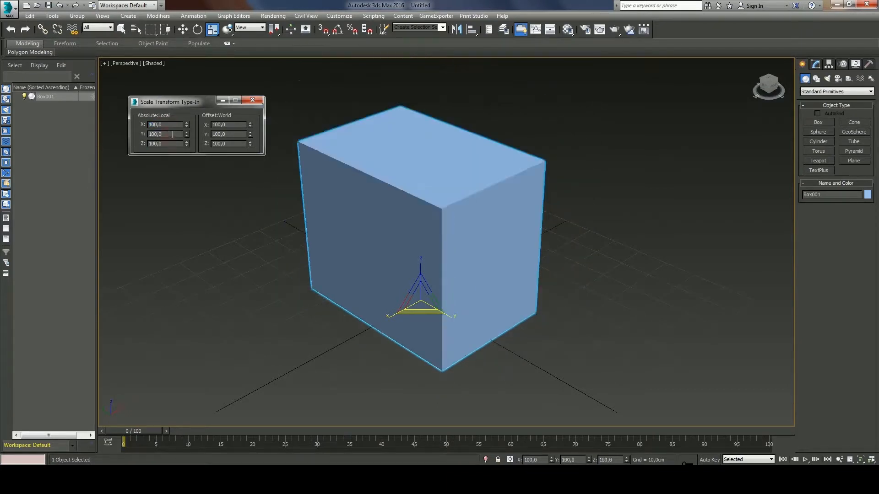
{"action": "left_click", "coordinate": [253, 100]}
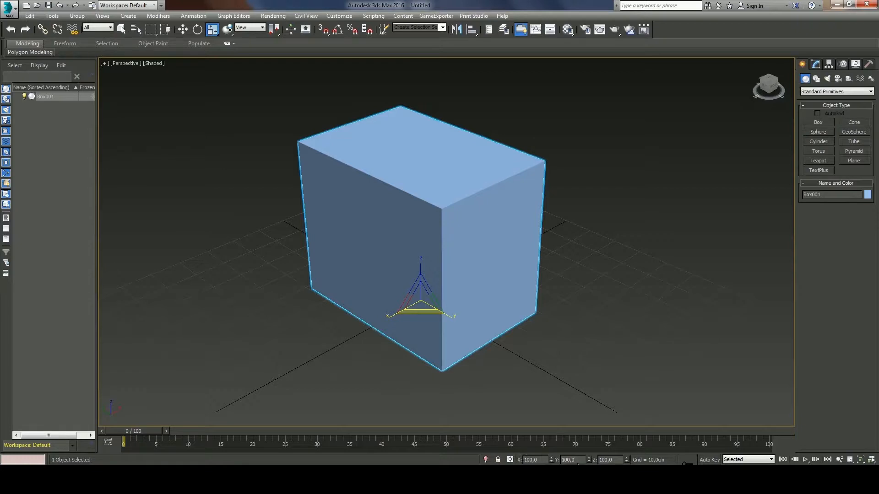
Move the box along X, and offset it about 25 cm along Y using the Local reference coordinate system.
{"action": "left_click", "coordinate": [183, 29]}
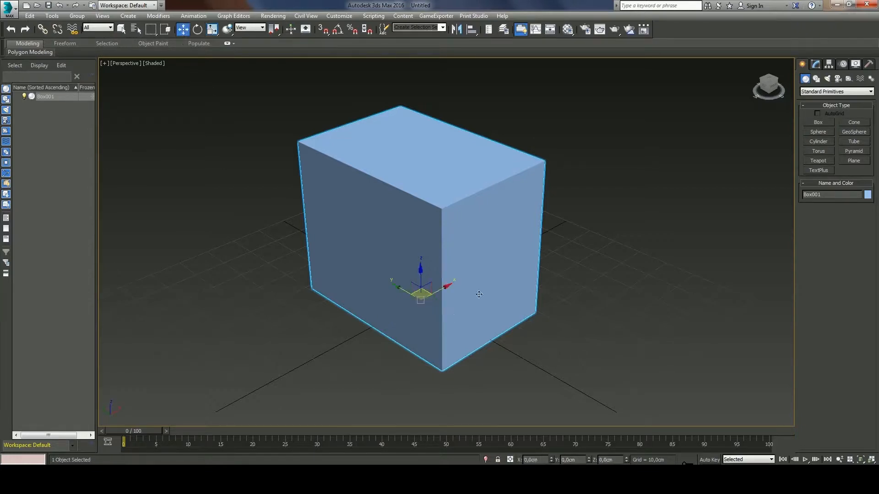
{"action": "left_click_drag", "start_coordinate": [443, 290], "coordinate": [514, 251]}
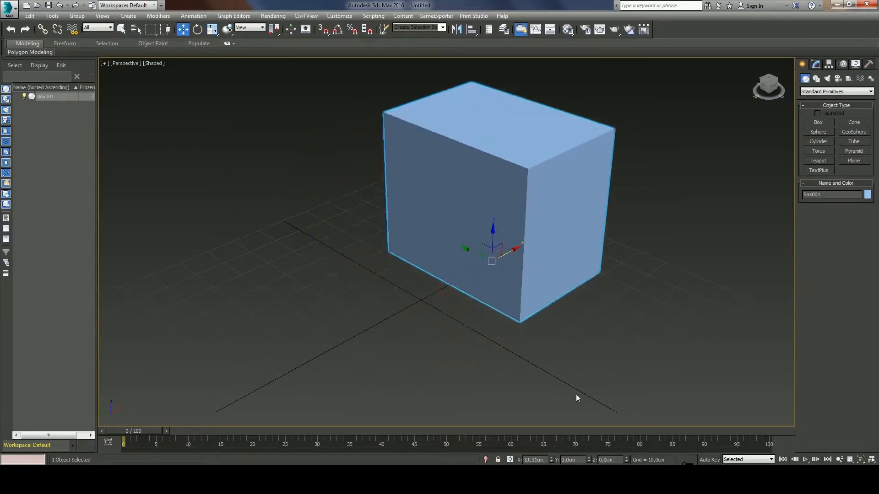
{"action": "left_click", "coordinate": [261, 28]}
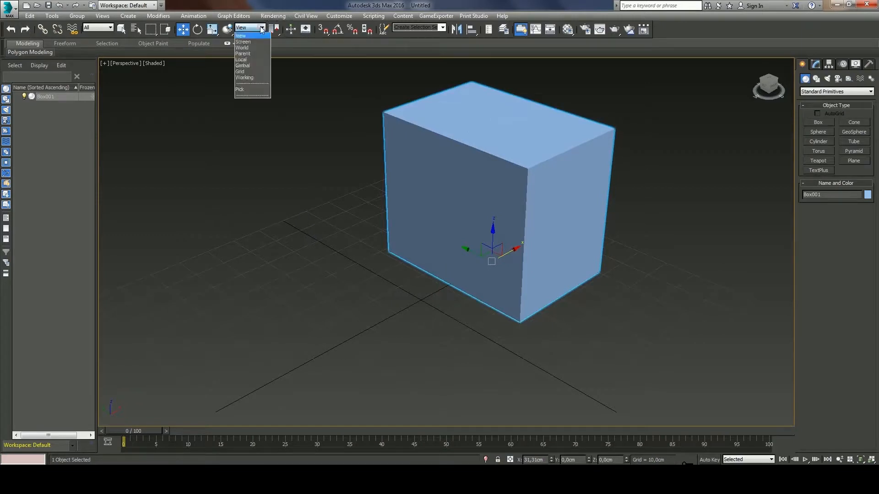
{"action": "left_click", "coordinate": [243, 60]}
{"action": "left_click_drag", "start_coordinate": [588, 460], "coordinate": [589, 379]}
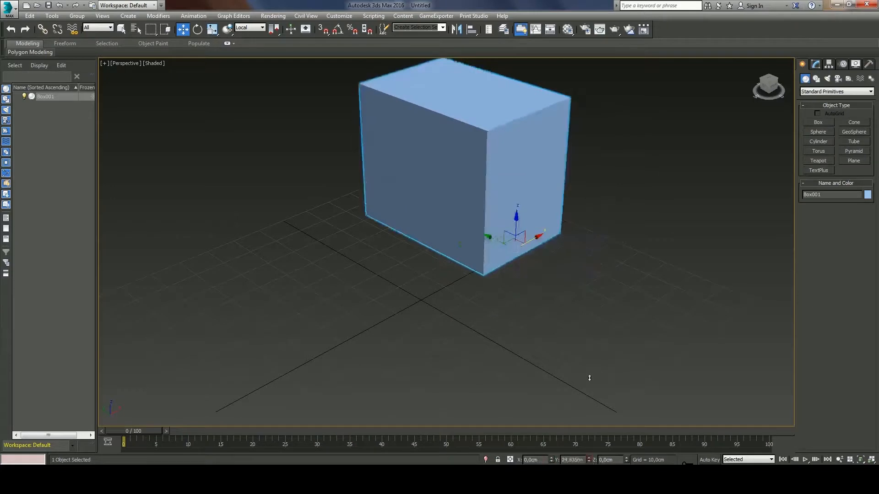
Switch the reference coordinate system back to View and reset the box's X and Y positions to 0 cm.
{"action": "left_click", "coordinate": [252, 28]}
{"action": "left_click", "coordinate": [251, 35]}
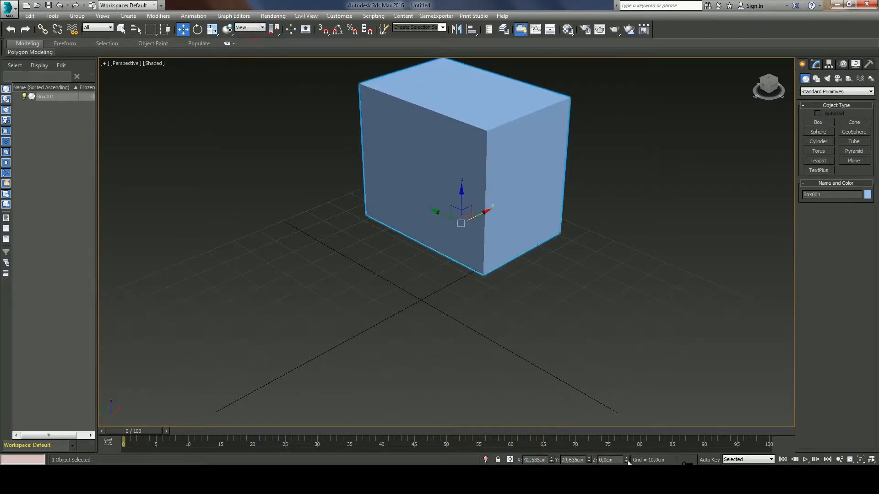
{"action": "right_click", "coordinate": [551, 459]}
{"action": "right_click", "coordinate": [589, 459]}
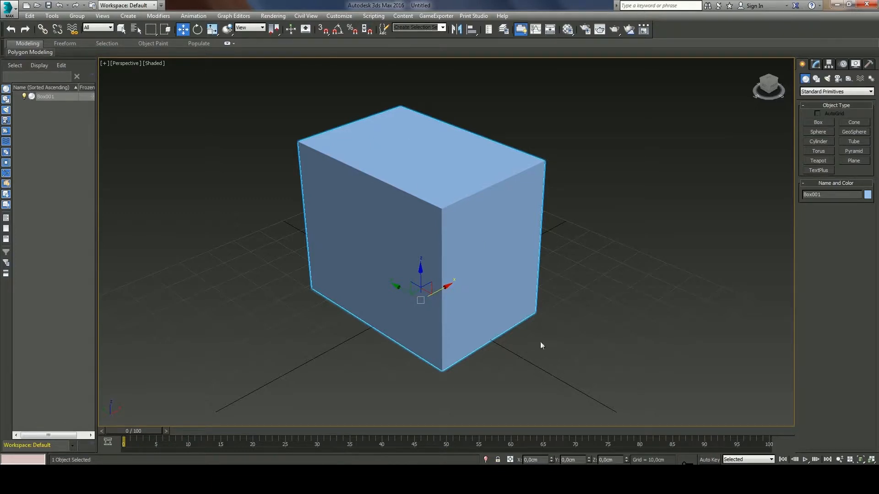
{"action": "mouse_move", "coordinate": [464, 277]}
{"action": "middle_mouse_down", "text": "alt"}
{"action": "mouse_move", "coordinate": [461, 249]}
{"action": "mouse_move", "coordinate": [453, 259]}
{"action": "mouse_move", "coordinate": [475, 276]}
{"action": "mouse_move", "coordinate": [514, 269]}
{"action": "mouse_move", "coordinate": [459, 270]}
{"action": "mouse_move", "coordinate": [472, 262]}
{"action": "middle_mouse_up", "text": "alt"}
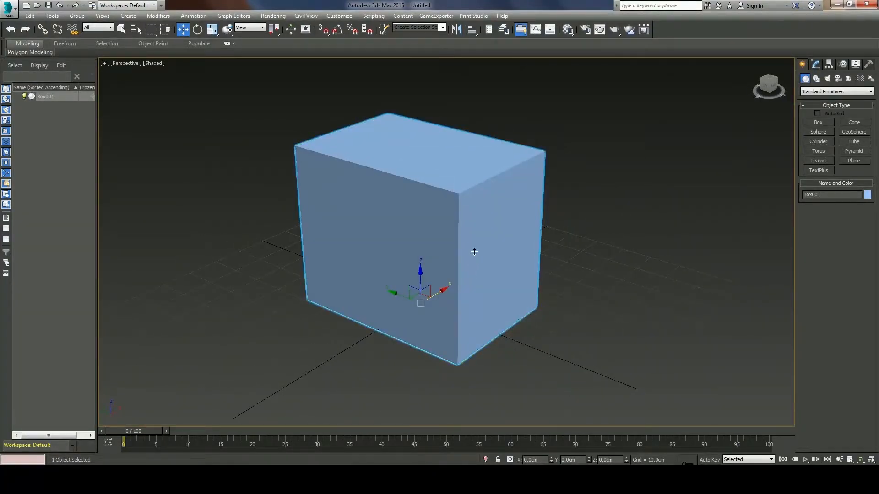
{"action": "middle_click_drag", "start_coordinate": [436, 280], "coordinate": [420, 266], "text": "alt"}
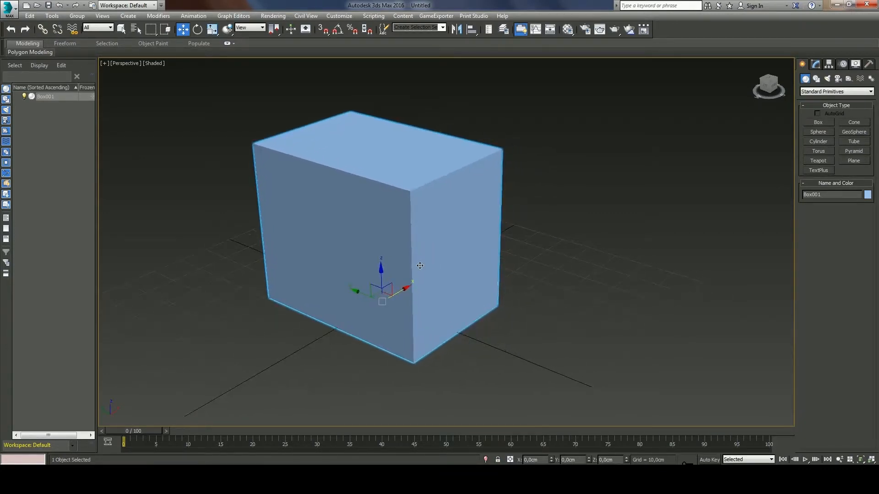
{"action": "middle_click_drag", "start_coordinate": [424, 261], "coordinate": [442, 264], "text": "alt"}
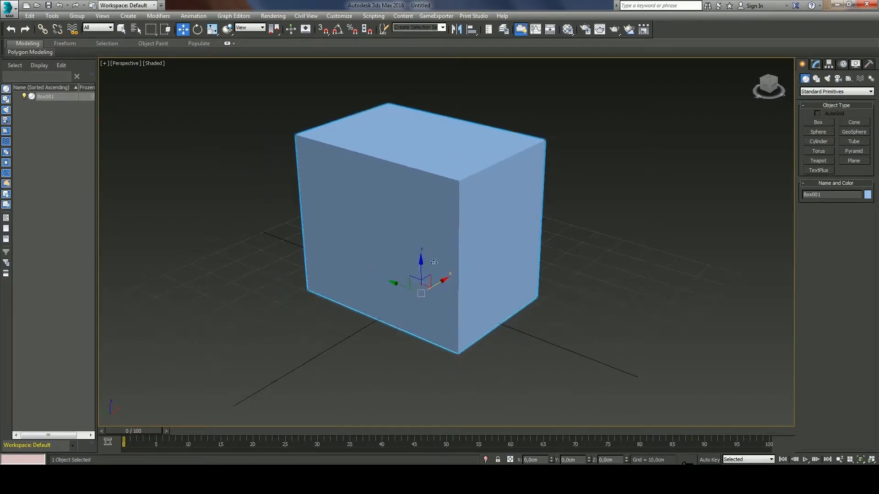
{"action": "middle_click_drag", "start_coordinate": [506, 264], "coordinate": [482, 262]}
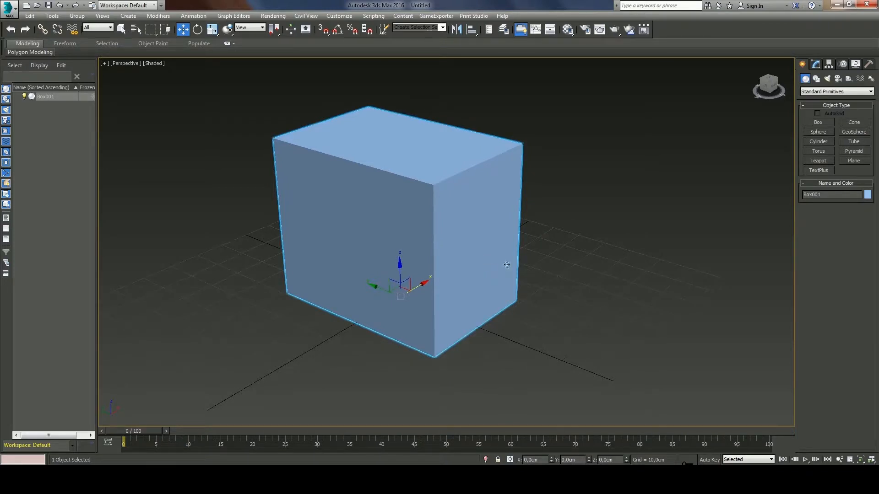
With Affect Pivot Only enabled, raise the box's pivot about 25.5 cm along Z and reset its Z position to 0 cm.
{"action": "left_click", "coordinate": [830, 65]}
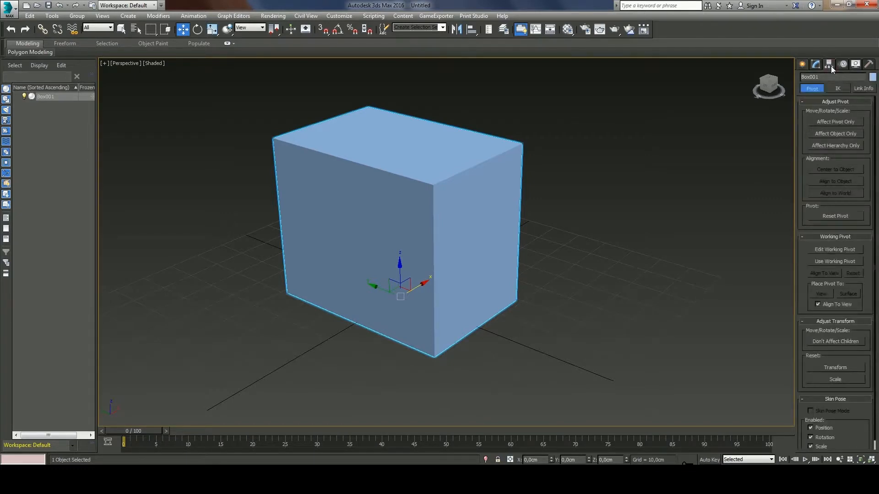
{"action": "left_click", "coordinate": [829, 122]}
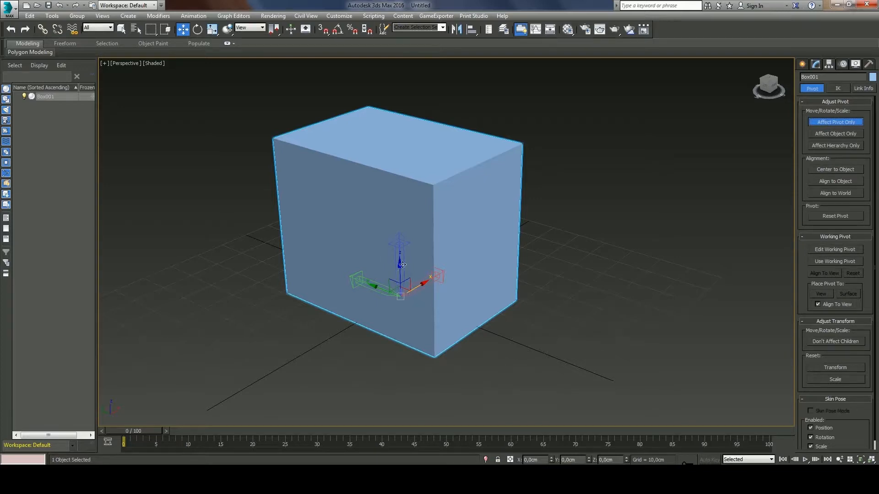
{"action": "left_click_drag", "start_coordinate": [400, 268], "coordinate": [420, 195]}
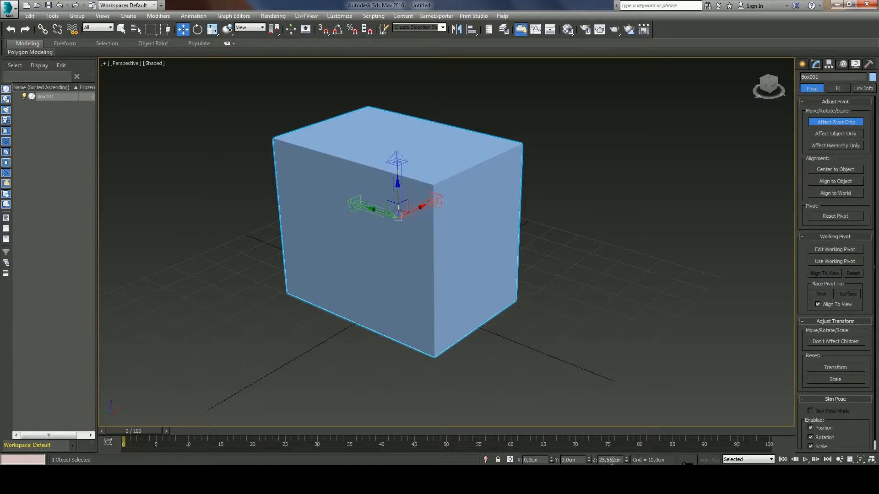
{"action": "right_click", "coordinate": [625, 457]}
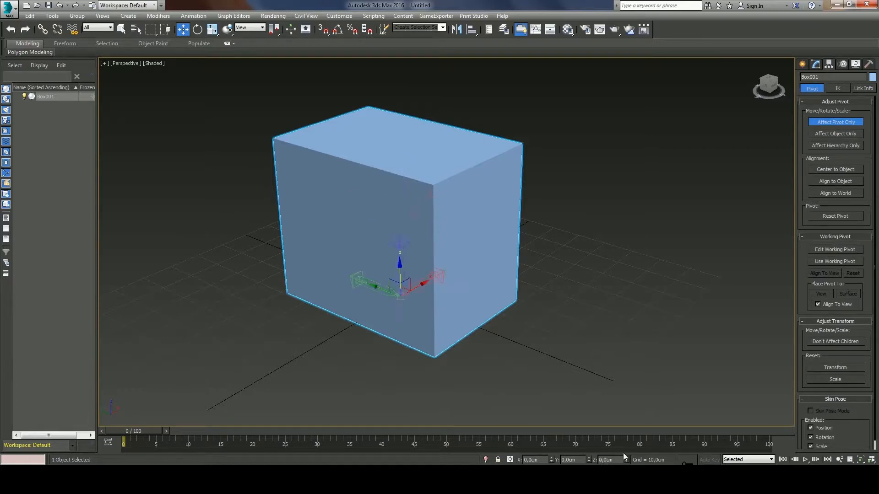
Set the pivot's Z position to 25 cm, and reset it to 0 cm after checking its placement.
{"action": "double_click", "coordinate": [606, 460]}
{"action": "type", "text": "25"}
{"action": "key", "text": "Return"}
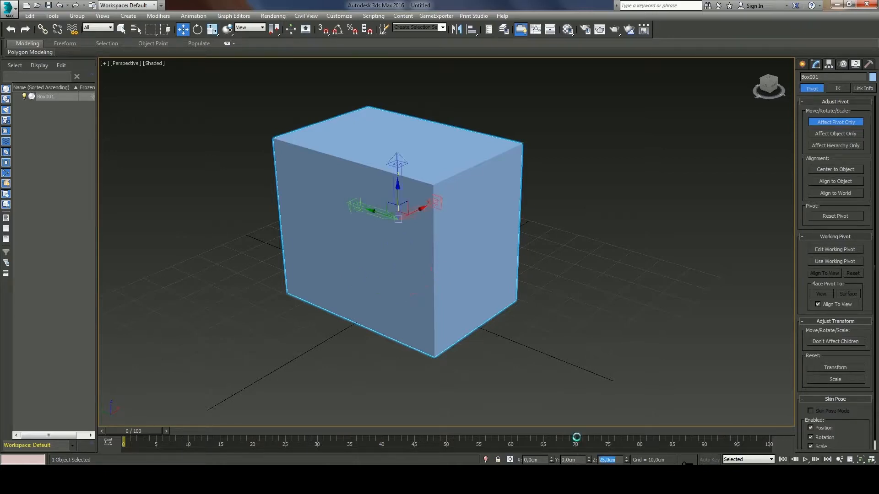
{"action": "middle_click_drag", "start_coordinate": [448, 293], "coordinate": [602, 297], "text": "alt"}
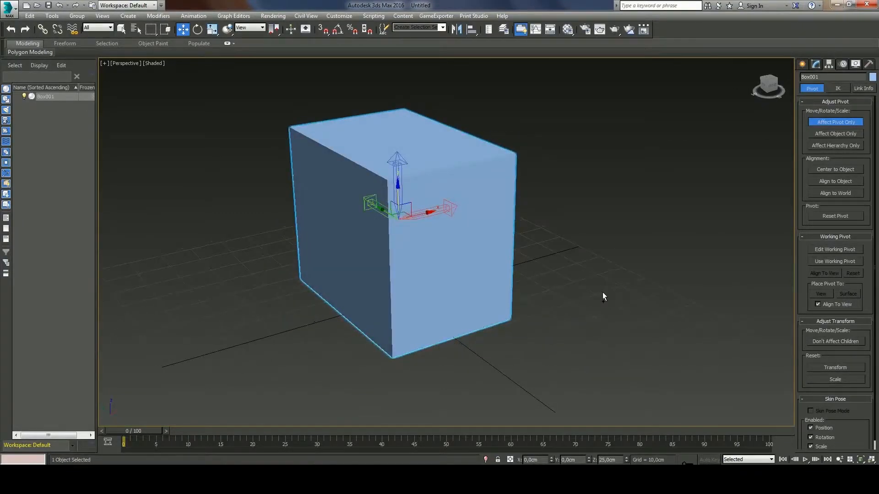
{"action": "right_click", "coordinate": [626, 461]}
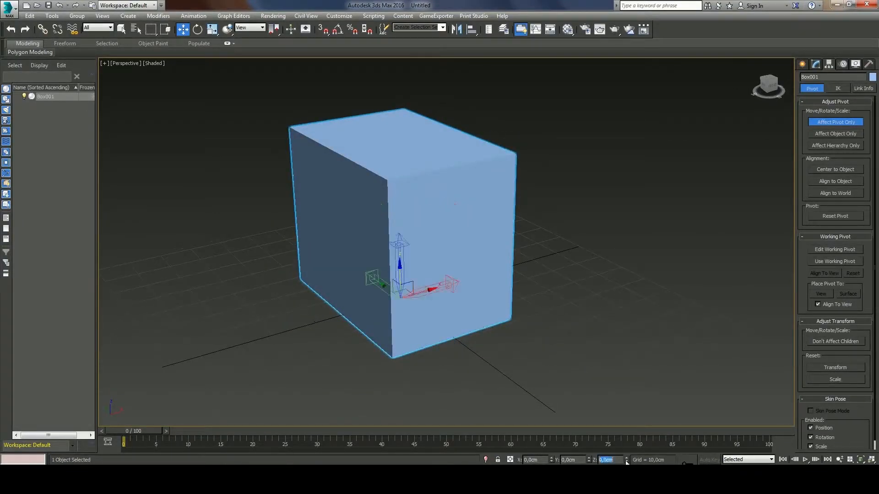
Copy the box's Height value and, with Affect Pivot Only enabled, enter it as the pivot's Z position, 48.276 cm.
{"action": "left_click", "coordinate": [816, 64]}
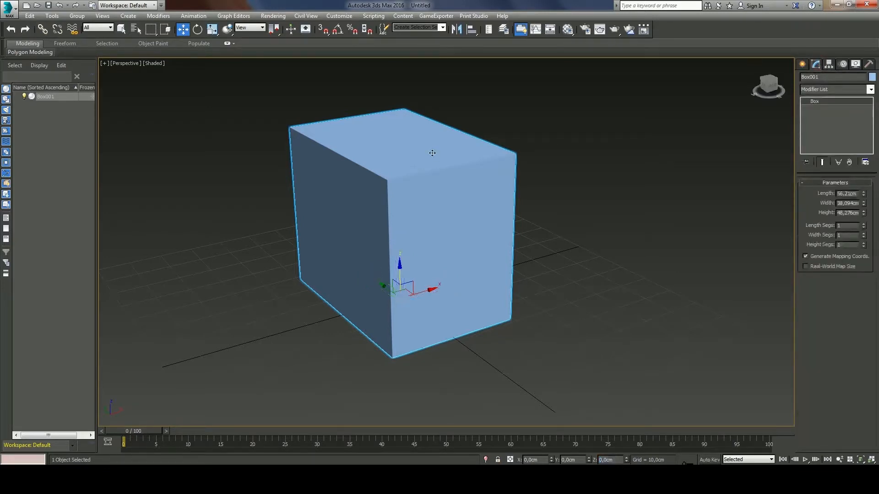
{"action": "double_click", "coordinate": [853, 212]}
{"action": "left_click", "coordinate": [828, 64]}
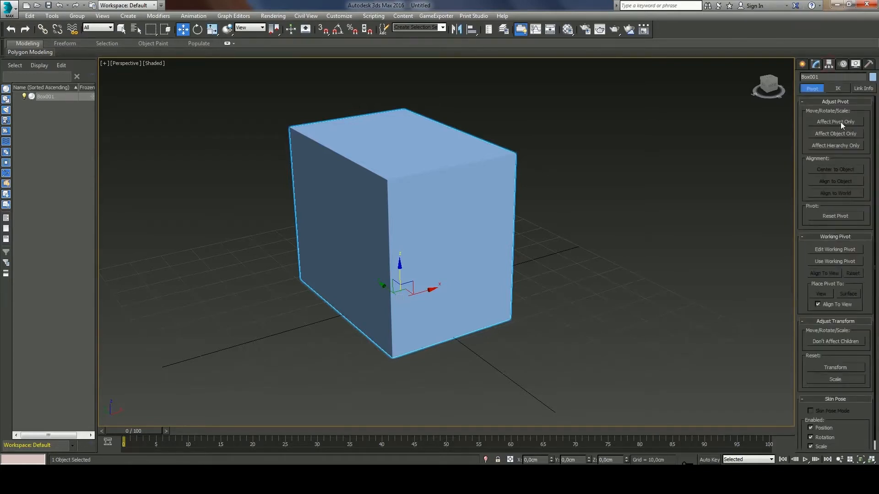
{"action": "left_click", "coordinate": [840, 122]}
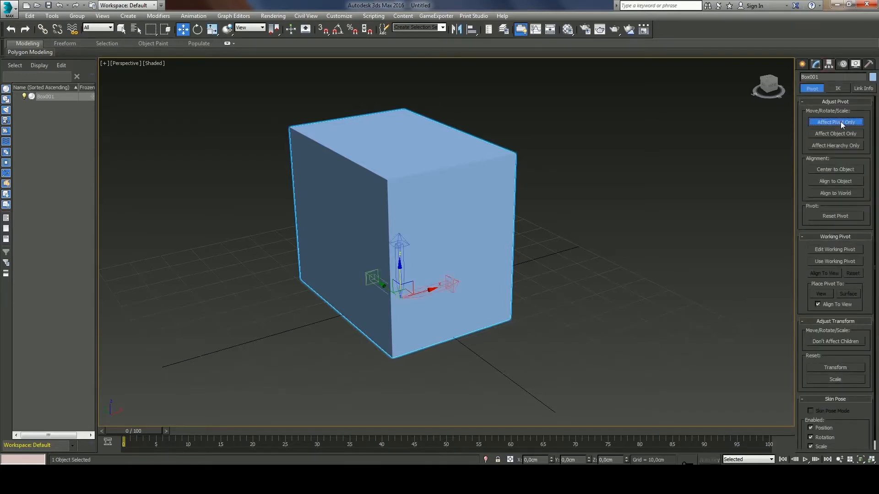
{"action": "left_click", "coordinate": [609, 459]}
{"action": "key", "text": "Return"}
Examine the pivot's alignment with the box's top face in the Front view and from the Perspective view.
{"action": "middle_click_drag", "start_coordinate": [437, 233], "coordinate": [488, 212], "text": "alt"}
{"action": "key", "text": "alt+w"}
{"action": "scroll", "coordinate": [597, 177], "scroll_direction": "up", "scroll_amount": 3}
{"action": "scroll", "coordinate": [597, 178], "scroll_direction": "up", "scroll_amount": 4}
{"action": "middle_click_drag", "start_coordinate": [602, 133], "coordinate": [617, 184]}
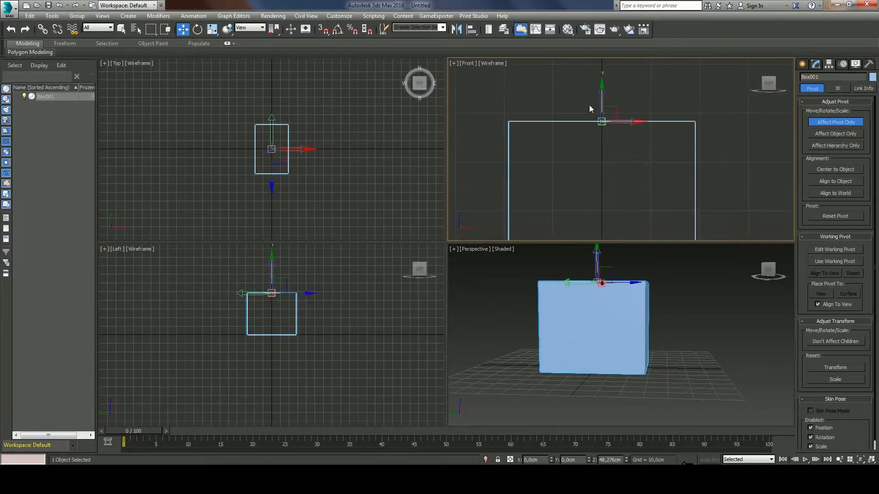
{"action": "scroll", "coordinate": [628, 117], "scroll_direction": "down", "scroll_amount": 3}
{"action": "left_click", "coordinate": [605, 360]}
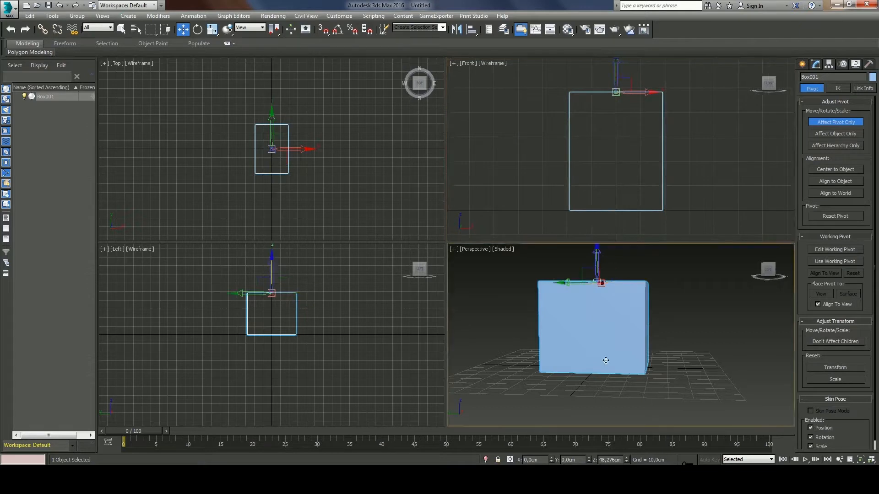
{"action": "key", "text": "alt+w"}
{"action": "middle_click_drag", "start_coordinate": [604, 348], "coordinate": [525, 328], "text": "alt"}
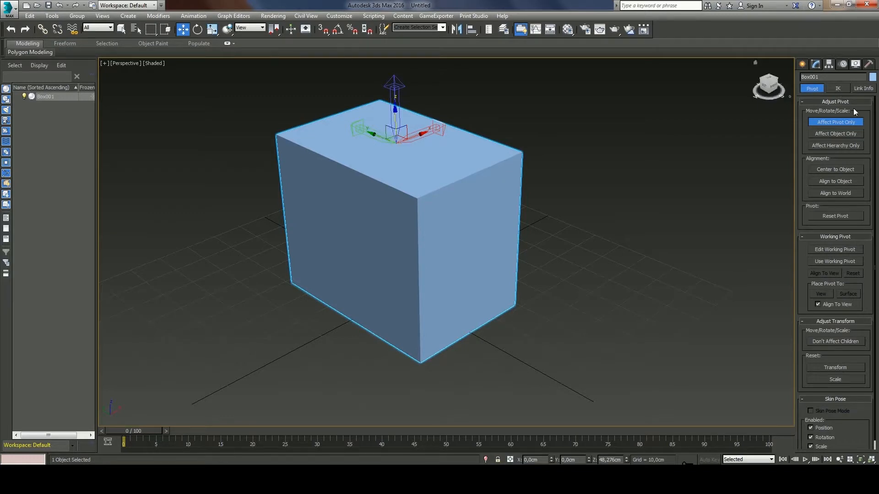
Try moving the box along X with Affect Pivot Only off, and try rotating only its pivot with the mode on.
{"action": "left_click", "coordinate": [838, 124]}
{"action": "left_click_drag", "start_coordinate": [414, 137], "coordinate": [463, 146]}
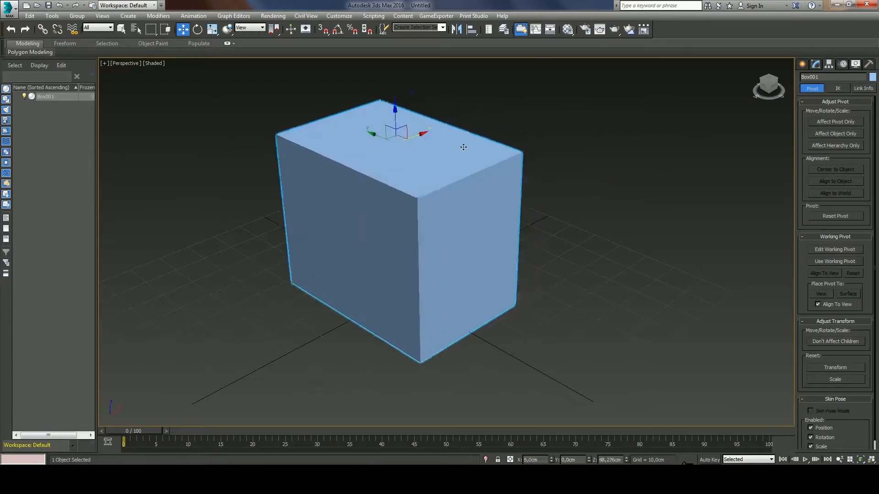
{"action": "left_click", "coordinate": [833, 122]}
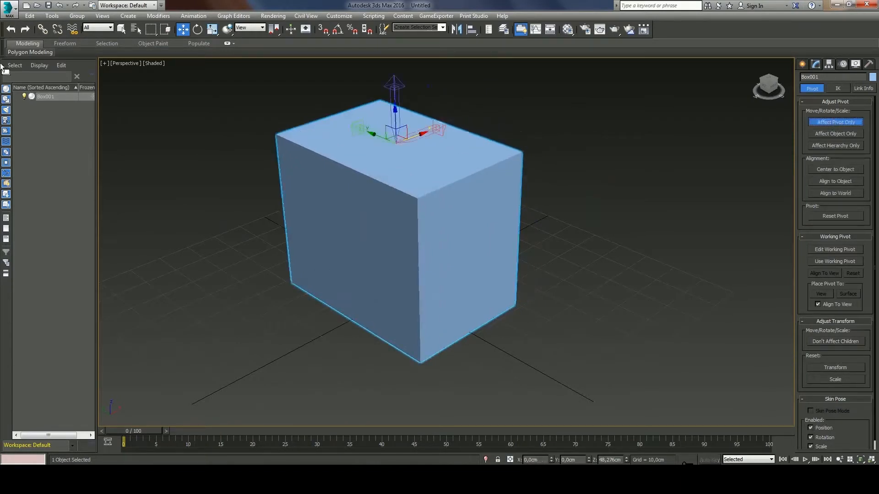
{"action": "left_click", "coordinate": [197, 29]}
{"action": "left_click_drag", "start_coordinate": [389, 130], "coordinate": [408, 181]}
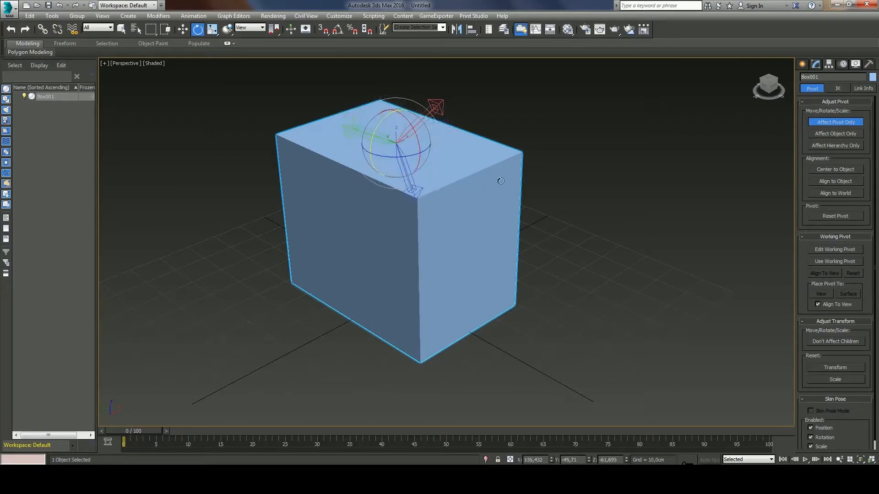
{"action": "key", "text": "ctrl+z"}
{"action": "left_click", "coordinate": [847, 123]}
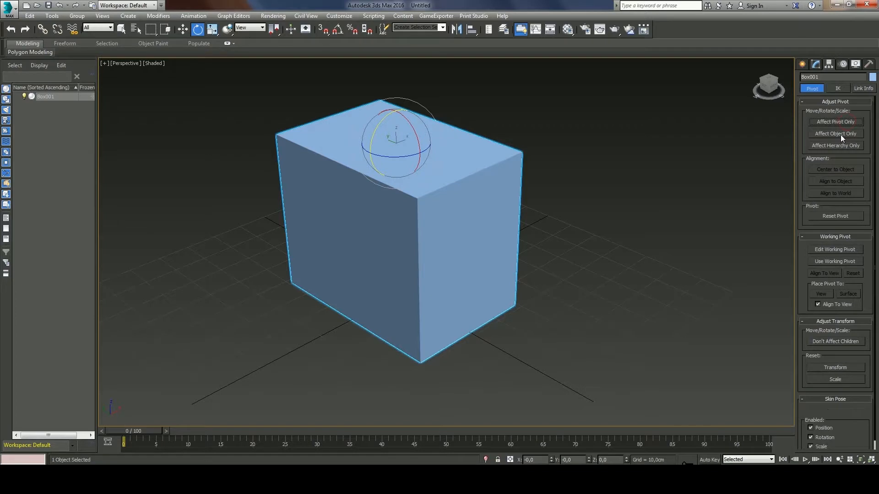
Try moving the box independently of its pivot with Affect Object Only, and turn the mode off.
{"action": "left_click", "coordinate": [840, 135]}
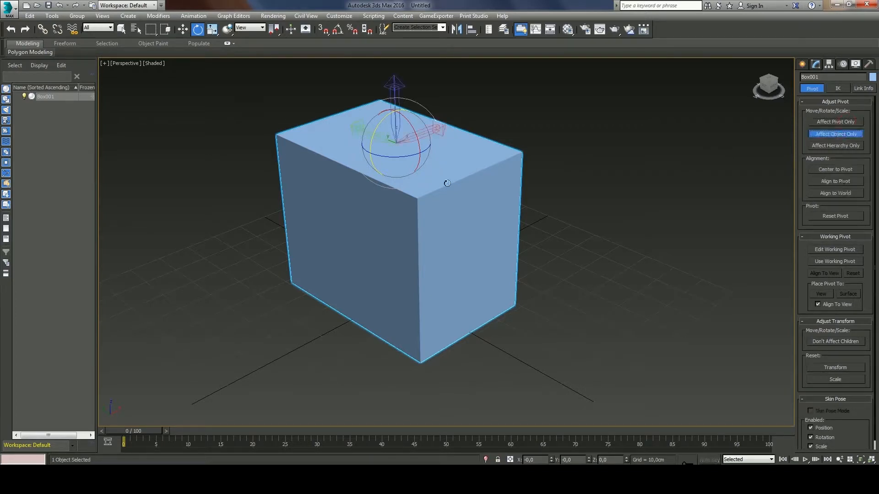
{"action": "key", "text": "w"}
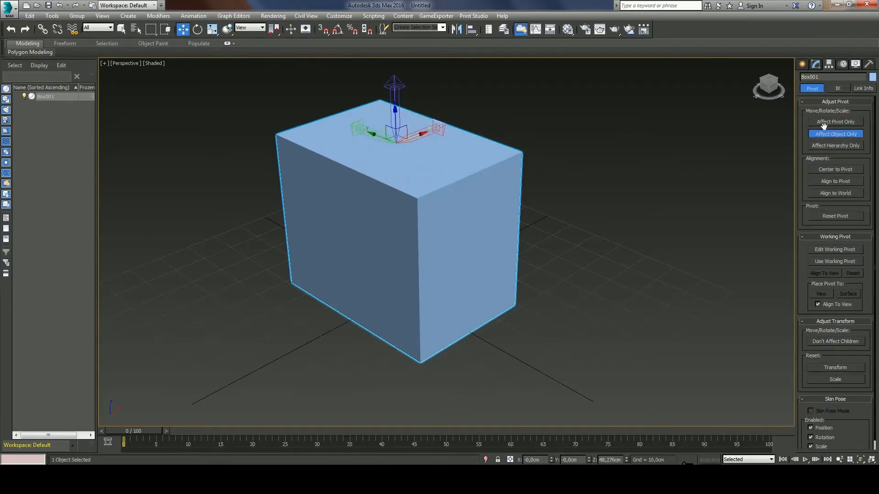
{"action": "left_click_drag", "start_coordinate": [395, 117], "coordinate": [481, 100]}
{"action": "left_click", "coordinate": [839, 133]}
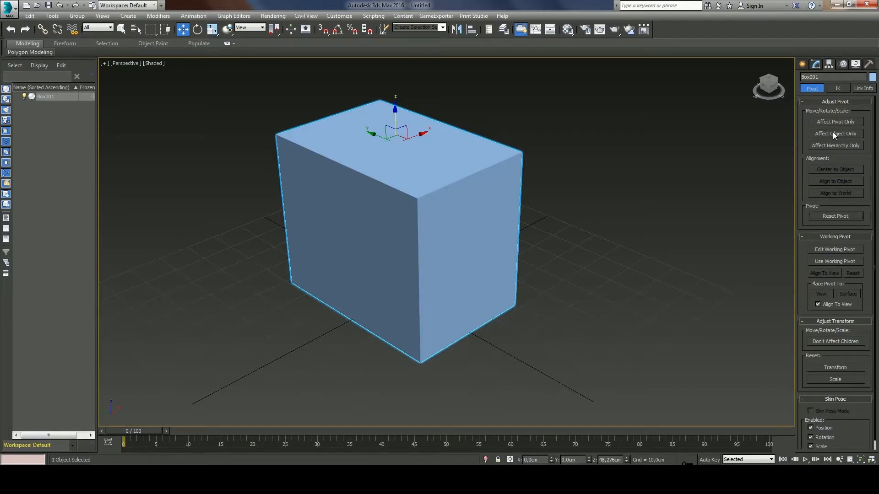
Reset the box's pivot, center it to the object using Affect Pivot Only, and leave pivot editing.
{"action": "left_click", "coordinate": [840, 217]}
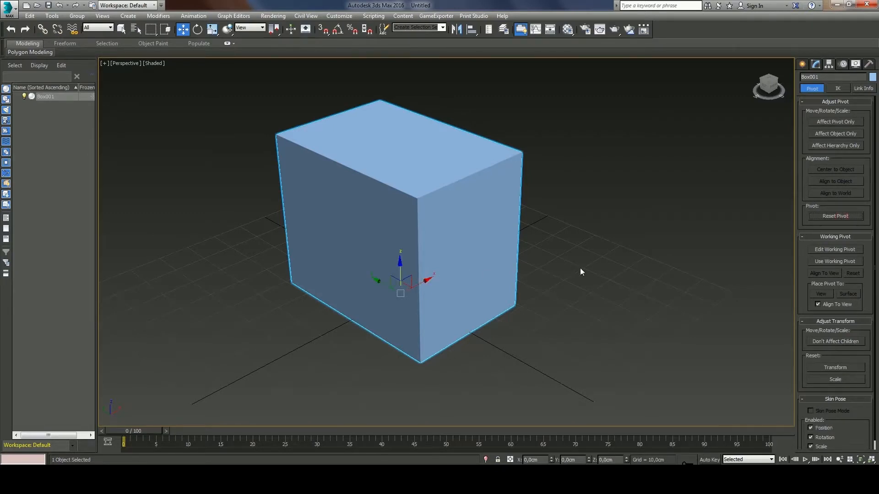
{"action": "left_click", "coordinate": [847, 121]}
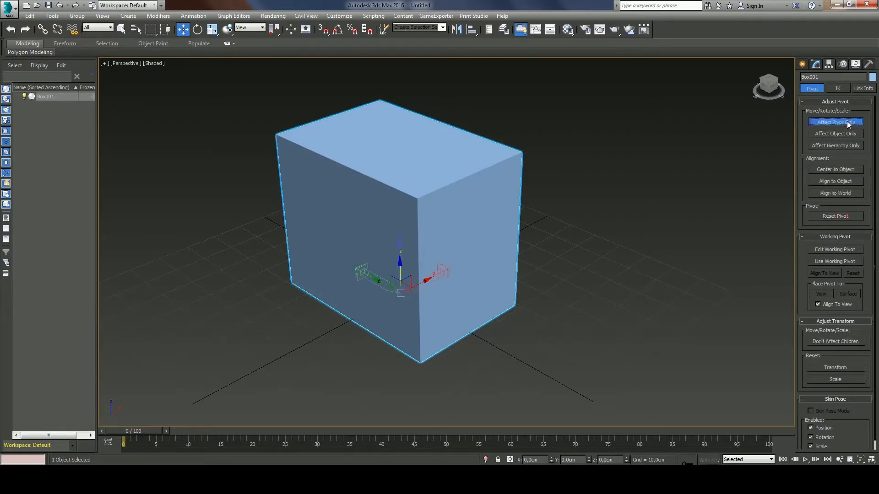
{"action": "left_click", "coordinate": [842, 169]}
{"action": "middle_click_drag", "start_coordinate": [661, 208], "coordinate": [425, 238], "text": "alt"}
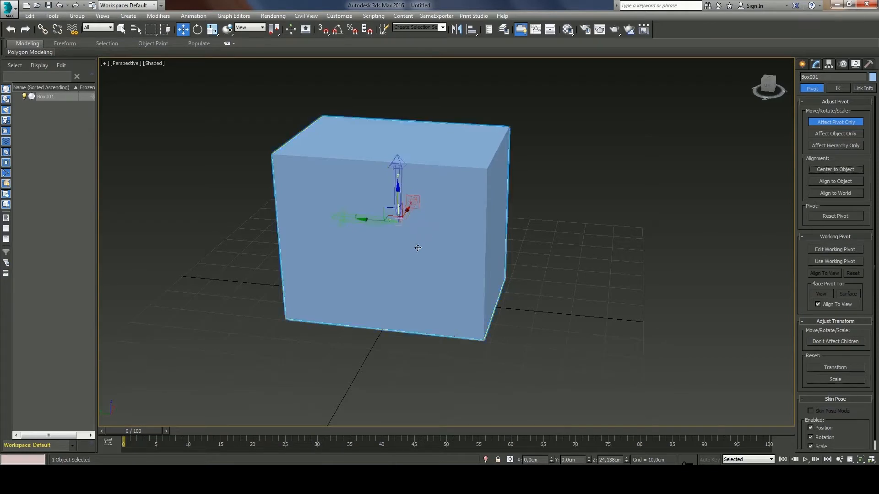
{"action": "mouse_move", "coordinate": [423, 247]}
{"action": "middle_mouse_down", "text": "alt"}
{"action": "mouse_move", "coordinate": [457, 246]}
{"action": "mouse_move", "coordinate": [440, 247]}
{"action": "middle_mouse_up", "text": "alt"}
{"action": "left_click", "coordinate": [833, 122]}
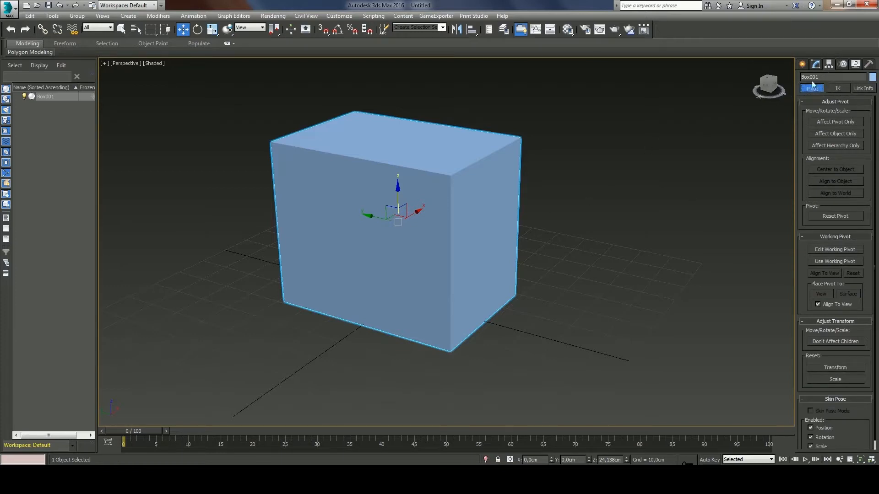
Create a sphere with a radius of about 14 cm on the grid beside the large box.
{"action": "middle_click_drag", "start_coordinate": [398, 216], "coordinate": [393, 221]}
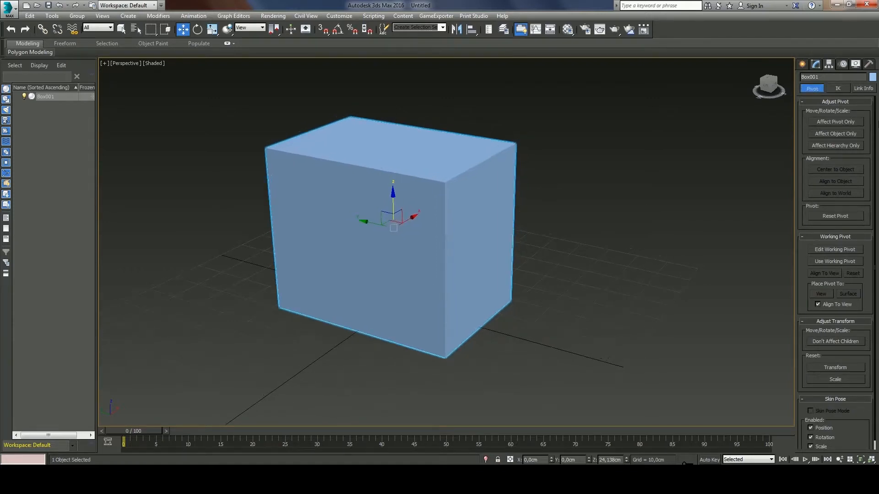
{"action": "left_click", "coordinate": [803, 65]}
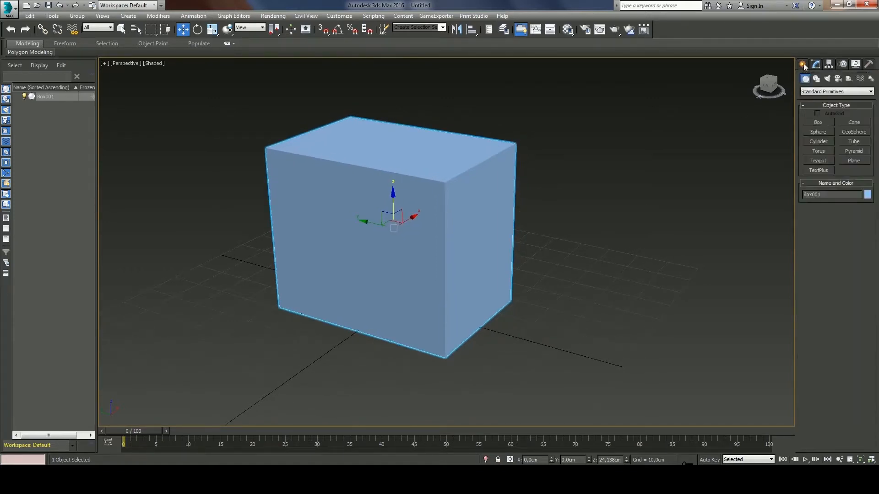
{"action": "left_click", "coordinate": [818, 133]}
{"action": "left_click_drag", "start_coordinate": [638, 266], "coordinate": [684, 265]}
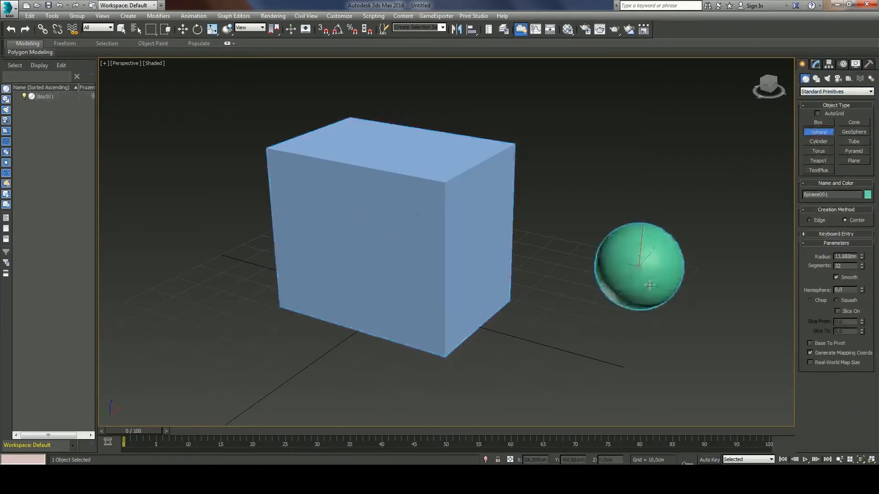
Create a tall narrow box between the large box and the sphere, and a shorter box beyond the sphere.
{"action": "left_click", "coordinate": [818, 123]}
{"action": "left_click_drag", "start_coordinate": [575, 339], "coordinate": [590, 359]}
{"action": "left_click", "coordinate": [587, 146]}
{"action": "left_click_drag", "start_coordinate": [707, 348], "coordinate": [730, 388]}
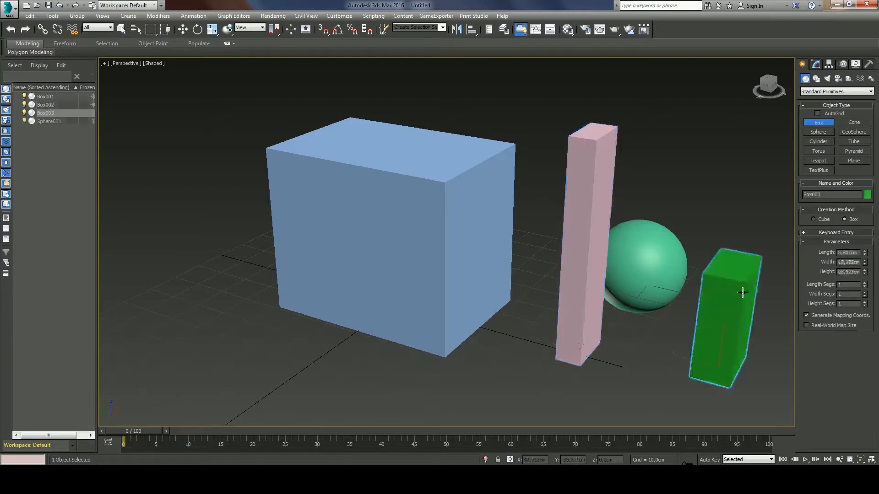
{"action": "left_click", "coordinate": [751, 243]}
{"action": "key", "text": "w"}
{"action": "middle_click_drag", "start_coordinate": [707, 317], "coordinate": [677, 319]}
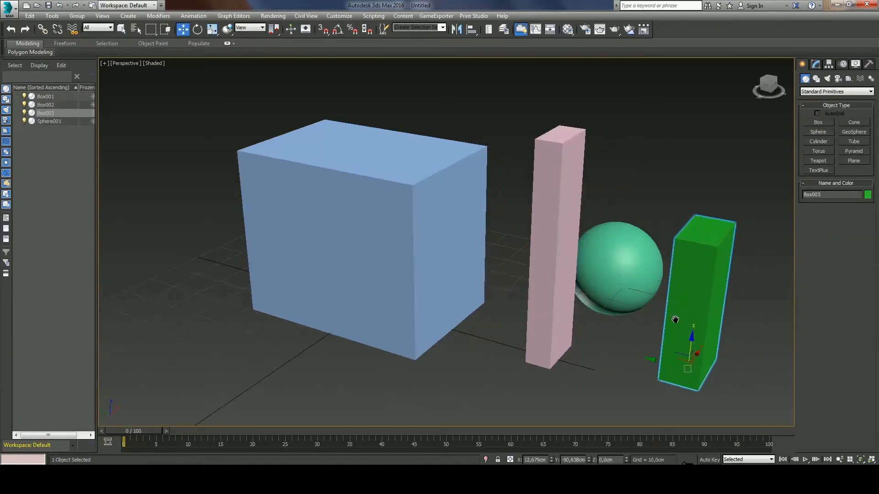
Link the tall box to the large box, the sphere to the tall box, and the green box to the sphere.
{"action": "left_click", "coordinate": [43, 29]}
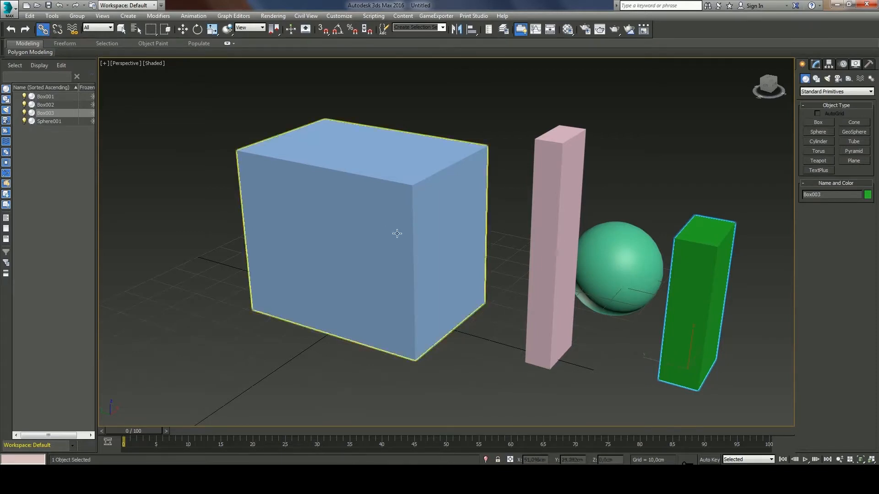
{"action": "left_click_drag", "start_coordinate": [564, 244], "coordinate": [426, 227]}
{"action": "left_click_drag", "start_coordinate": [616, 257], "coordinate": [713, 251]}
{"action": "left_click_drag", "start_coordinate": [714, 251], "coordinate": [629, 242]}
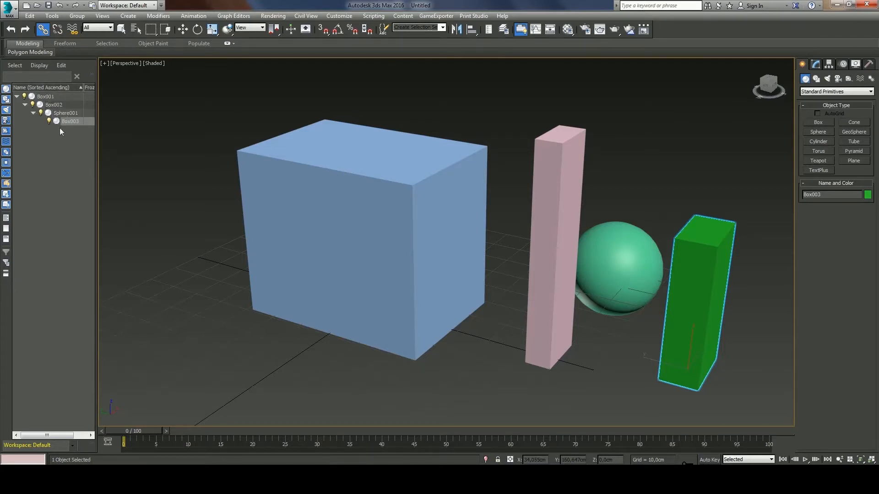
Select the top parent Box001, try rotating it together with its linked children, and cancel the rotation.
{"action": "left_click", "coordinate": [45, 97]}
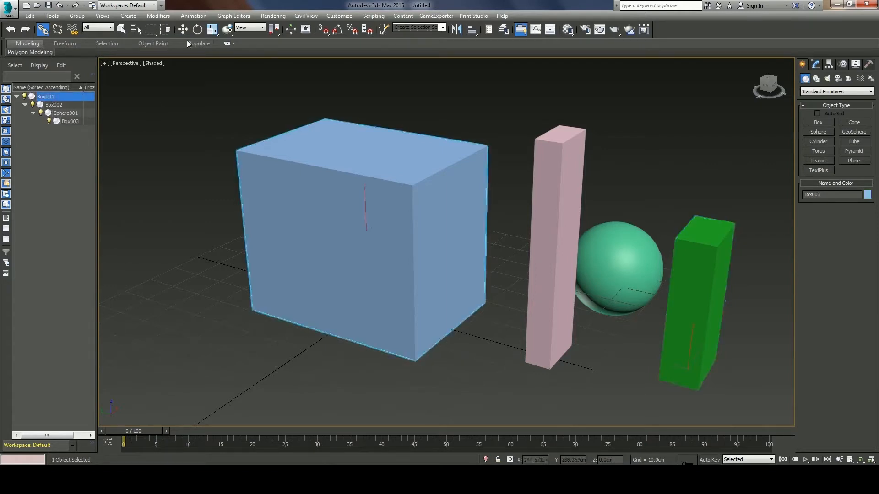
{"action": "left_click", "coordinate": [198, 29]}
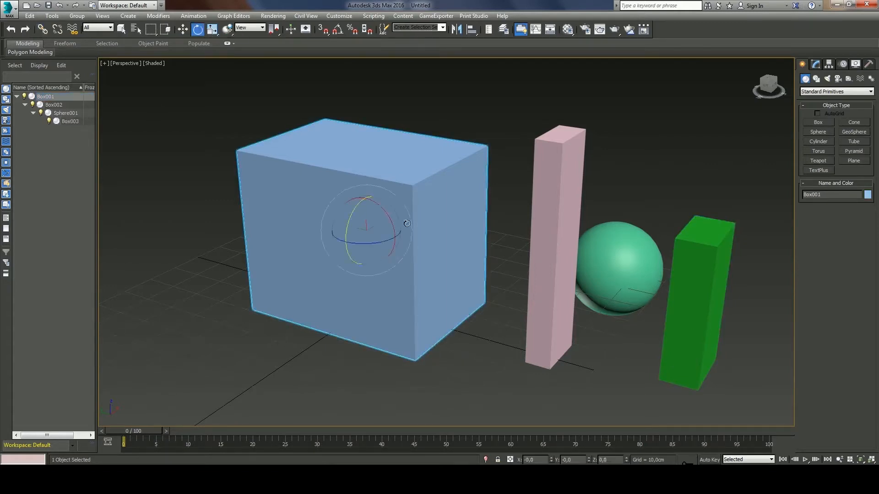
{"action": "left_click_drag", "start_coordinate": [407, 224], "coordinate": [396, 202]}
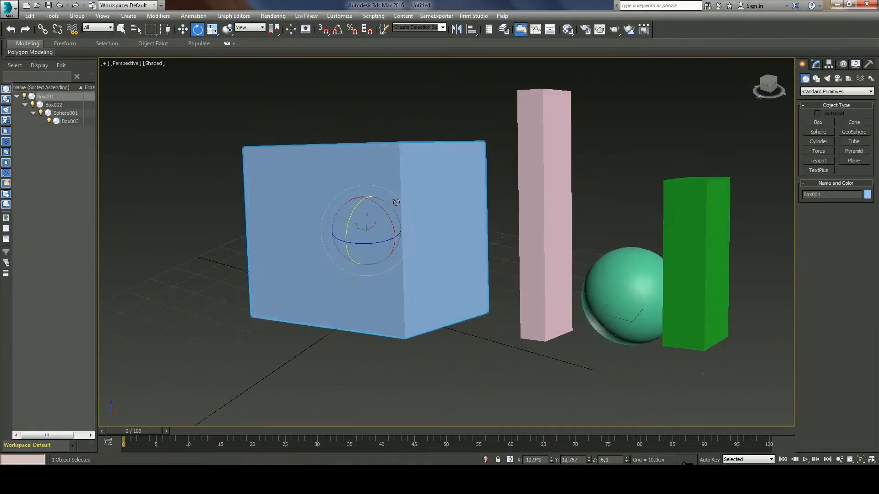
{"action": "right_click", "coordinate": [396, 202]}
Try rotating the tall box Box002 and the sphere to test how their children follow, cancelling each rotation.
{"action": "left_click", "coordinate": [554, 214]}
{"action": "mouse_move", "coordinate": [568, 334]}
{"action": "left_mouse_down"}
{"action": "mouse_move", "coordinate": [563, 311]}
{"action": "mouse_move", "coordinate": [559, 320]}
{"action": "mouse_move", "coordinate": [569, 319]}
{"action": "left_mouse_up"}
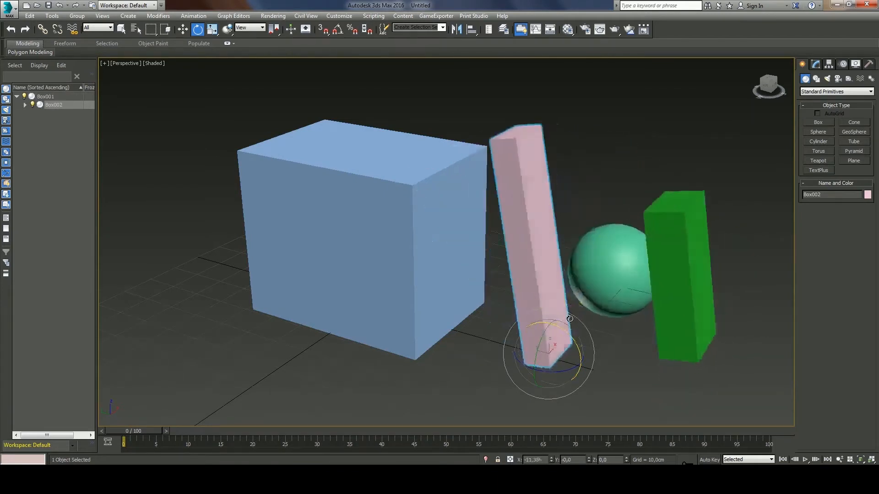
{"action": "right_click", "coordinate": [569, 318]}
{"action": "left_click", "coordinate": [604, 280]}
{"action": "middle_click_drag", "start_coordinate": [681, 316], "coordinate": [654, 320], "text": "alt"}
{"action": "left_click_drag", "start_coordinate": [633, 265], "coordinate": [612, 234]}
{"action": "right_click", "coordinate": [613, 233]}
{"action": "left_click", "coordinate": [485, 316]}
{"action": "left_click_drag", "start_coordinate": [488, 330], "coordinate": [461, 305]}
{"action": "right_click", "coordinate": [462, 305]}
{"action": "middle_click_drag", "start_coordinate": [536, 334], "coordinate": [530, 264], "text": "alt"}
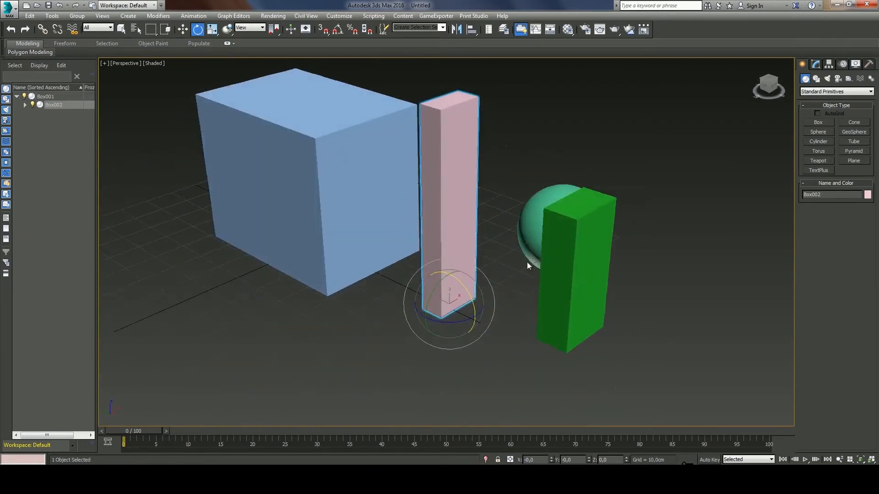
Expand the object hierarchy down to Box003 and select the green box at the end of the chain.
{"action": "left_click", "coordinate": [26, 106]}
{"action": "left_click", "coordinate": [31, 114]}
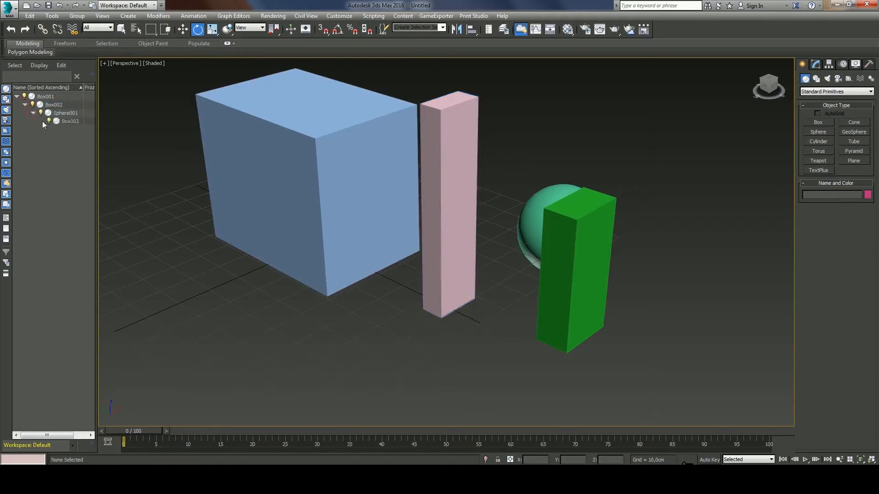
{"action": "left_click", "coordinate": [33, 112]}
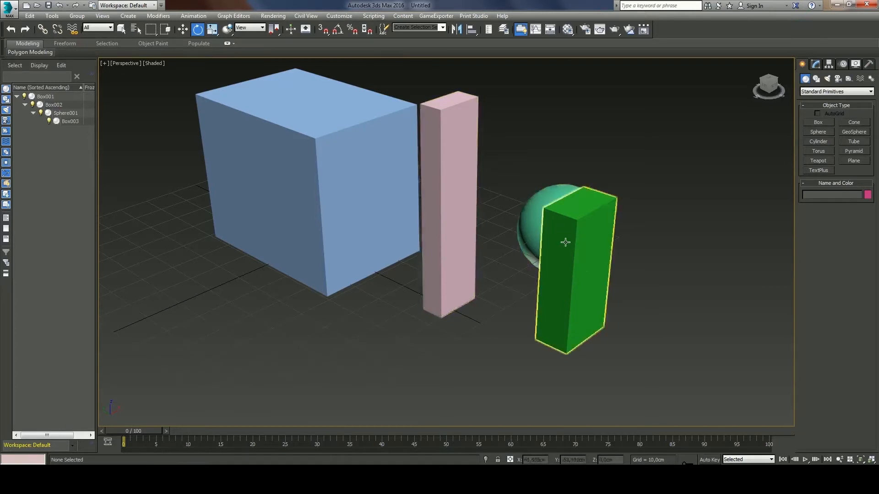
{"action": "left_click", "coordinate": [589, 244]}
{"action": "left_click", "coordinate": [588, 245]}
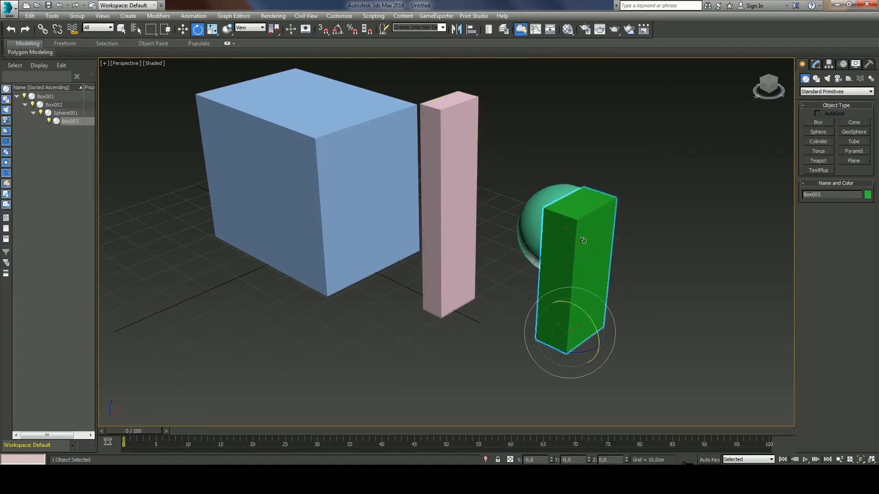
Link the green box directly to the tall box Box002 and check the new parent-child order by selecting the hierarchy entries in turn.
{"action": "left_click", "coordinate": [42, 30]}
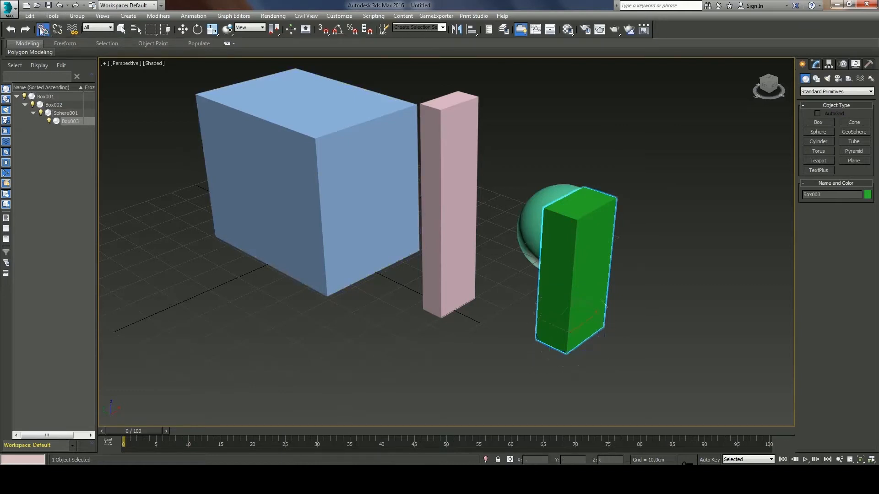
{"action": "left_click_drag", "start_coordinate": [573, 297], "coordinate": [457, 214]}
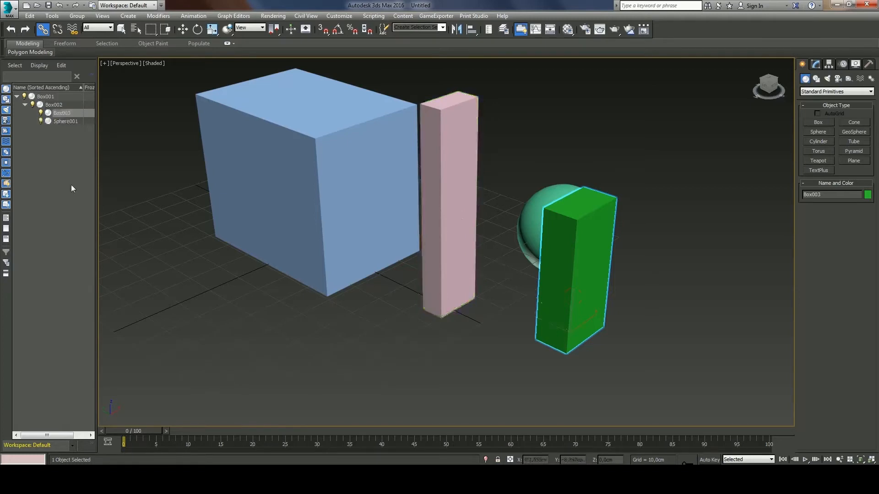
{"action": "left_click", "coordinate": [64, 117]}
{"action": "left_click", "coordinate": [64, 121]}
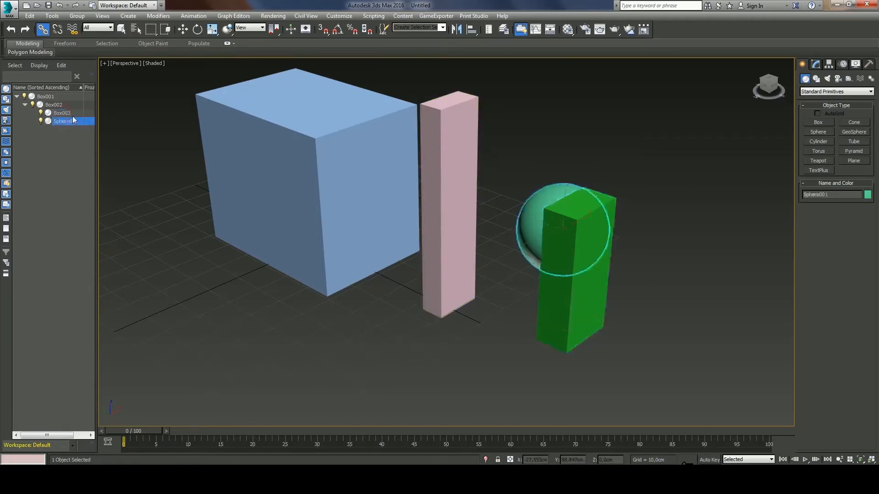
{"action": "left_click", "coordinate": [73, 113]}
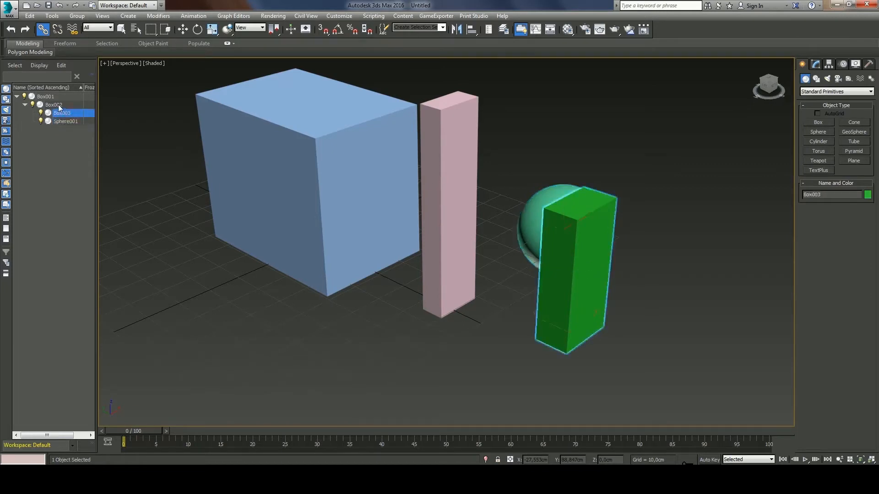
{"action": "left_click", "coordinate": [62, 106]}
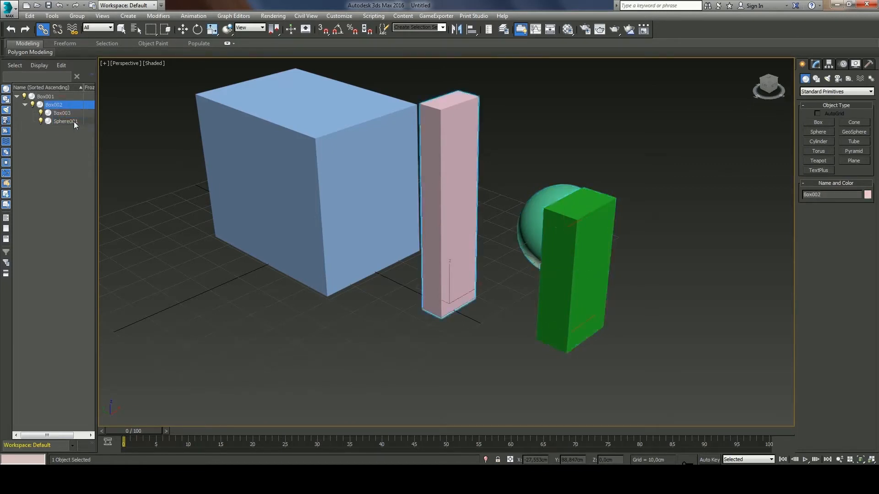
{"action": "left_click", "coordinate": [67, 113]}
{"action": "left_click", "coordinate": [64, 122]}
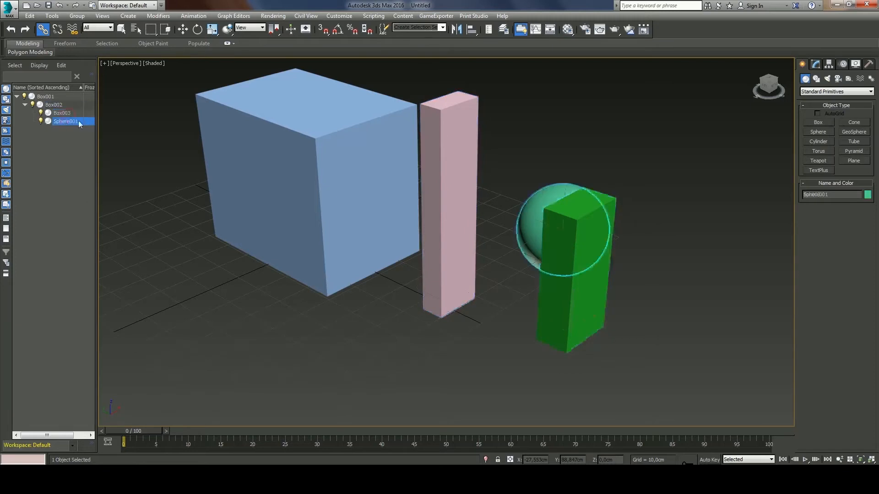
{"action": "left_click", "coordinate": [61, 107]}
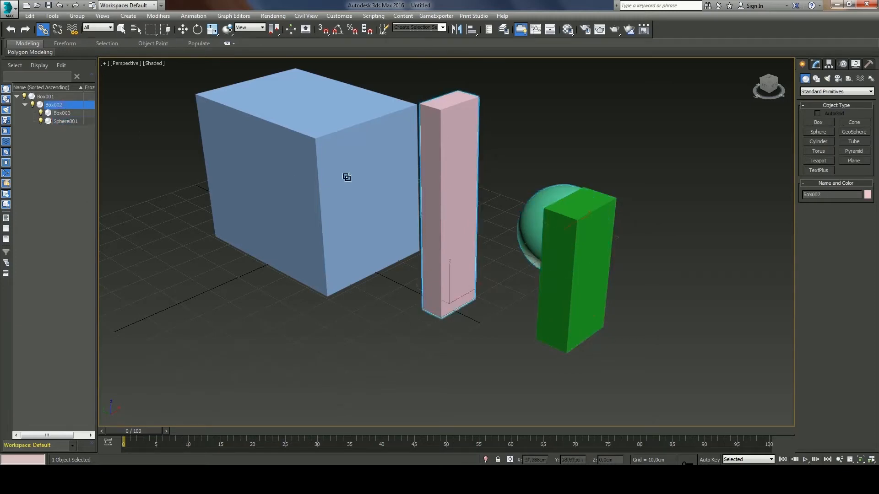
Try rotating the tall box with its two children, and move the sphere away from the green box.
{"action": "left_click", "coordinate": [197, 29]}
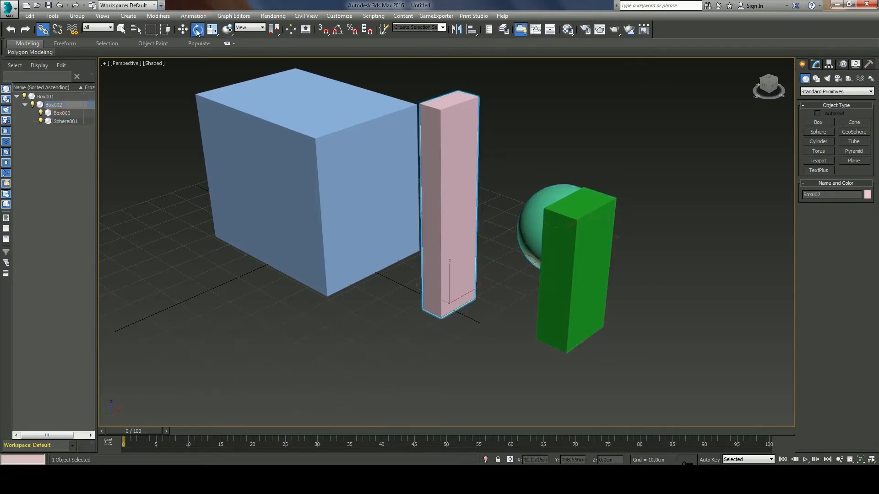
{"action": "left_click_drag", "start_coordinate": [463, 293], "coordinate": [479, 263]}
{"action": "middle_click_drag", "start_coordinate": [638, 261], "coordinate": [621, 280], "text": "alt"}
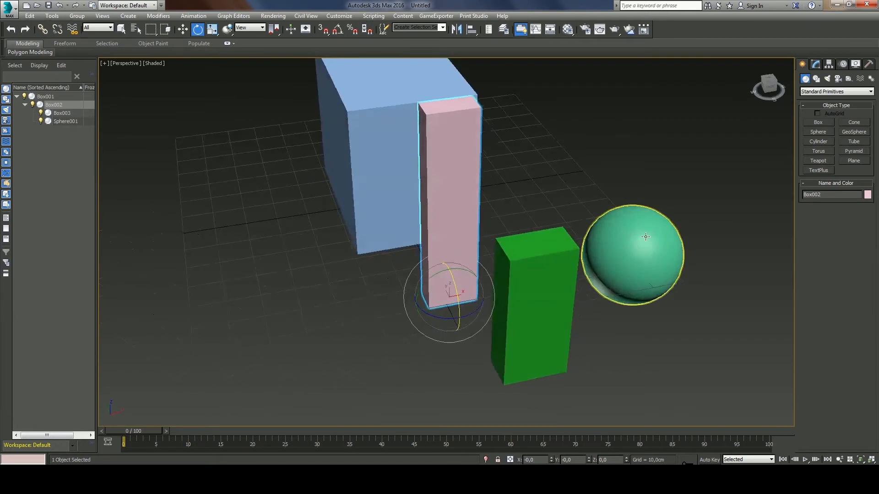
{"action": "left_click", "coordinate": [615, 268]}
{"action": "key", "text": "w"}
{"action": "left_click_drag", "start_coordinate": [618, 238], "coordinate": [671, 300]}
Try rotating the tall box to see the sphere and green box follow, and return it to upright.
{"action": "left_click", "coordinate": [465, 271]}
{"action": "key", "text": "e"}
{"action": "left_click_drag", "start_coordinate": [460, 286], "coordinate": [439, 211]}
{"action": "left_click_drag", "start_coordinate": [440, 222], "coordinate": [463, 283]}
{"action": "middle_click_drag", "start_coordinate": [465, 295], "coordinate": [492, 290], "text": "alt"}
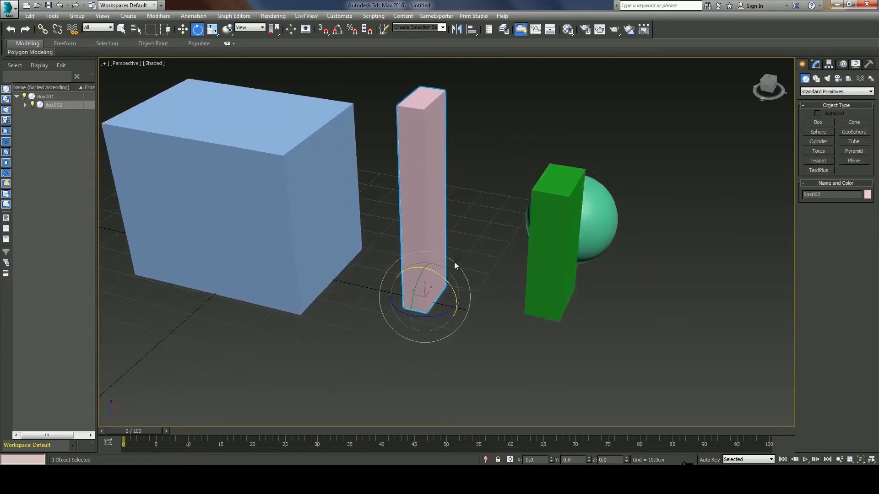
Unlink the tall box from the large box and try rotating each of them, cancelling both rotations.
{"action": "left_click", "coordinate": [55, 31]}
{"action": "left_click_drag", "start_coordinate": [444, 280], "coordinate": [472, 269]}
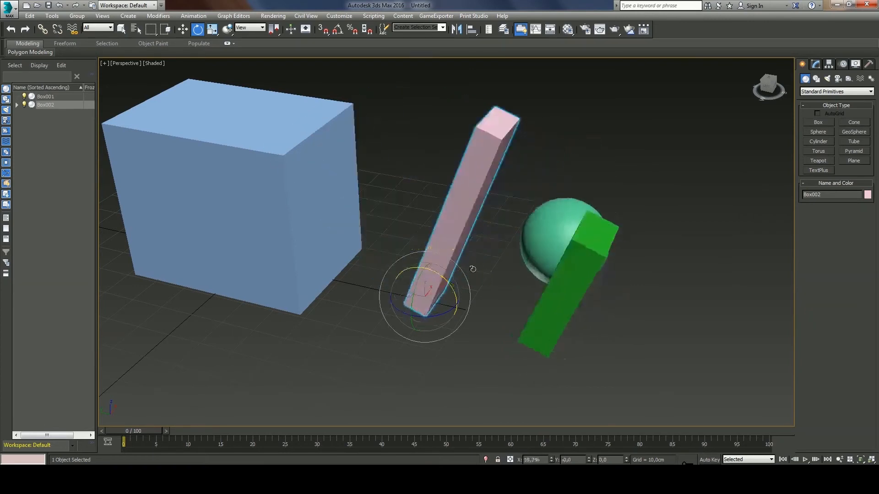
{"action": "right_click", "coordinate": [473, 269]}
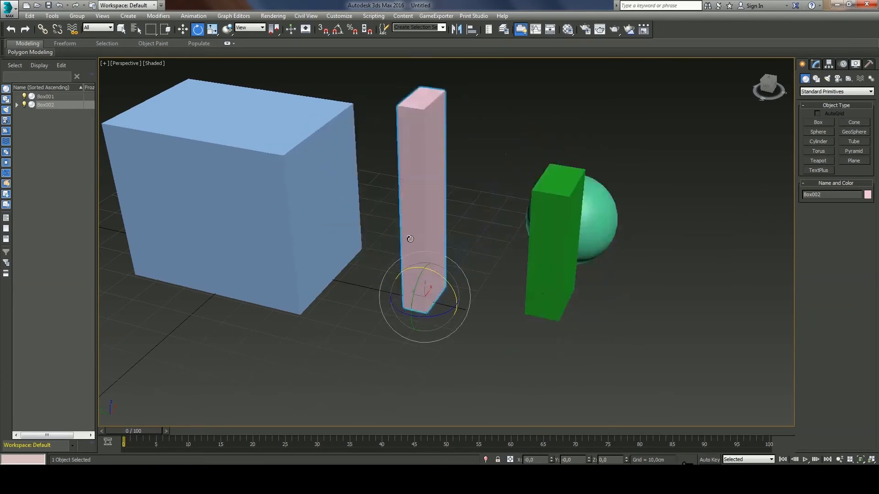
{"action": "left_click", "coordinate": [268, 165]}
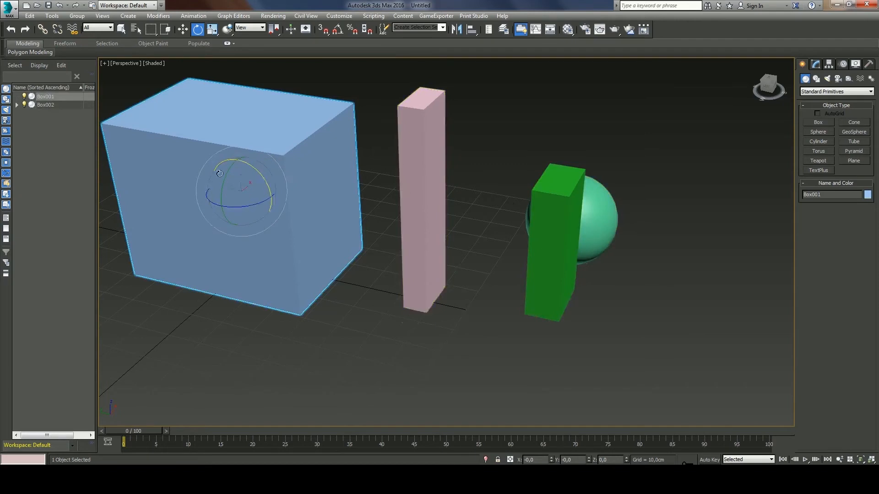
{"action": "left_click_drag", "start_coordinate": [258, 172], "coordinate": [295, 163]}
{"action": "right_click", "coordinate": [294, 164]}
Select all four objects, unlink them from each other, and clear the selection.
{"action": "left_click_drag", "start_coordinate": [692, 125], "coordinate": [333, 314]}
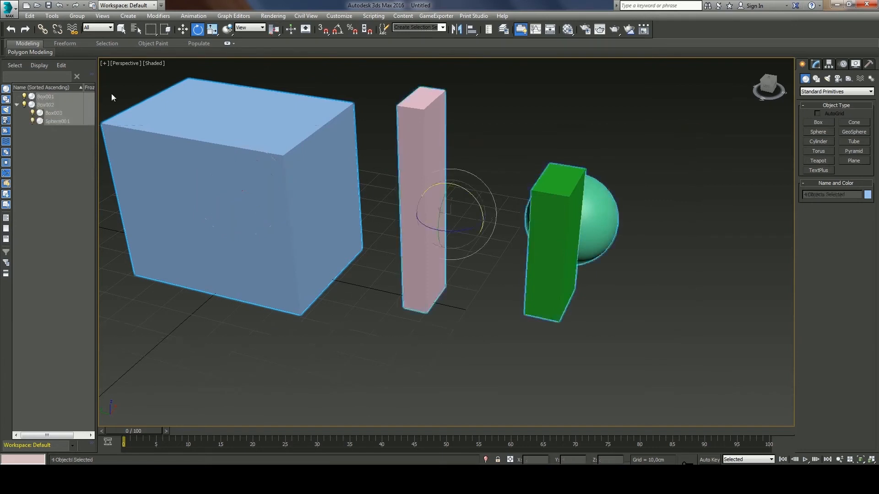
{"action": "left_click", "coordinate": [57, 29]}
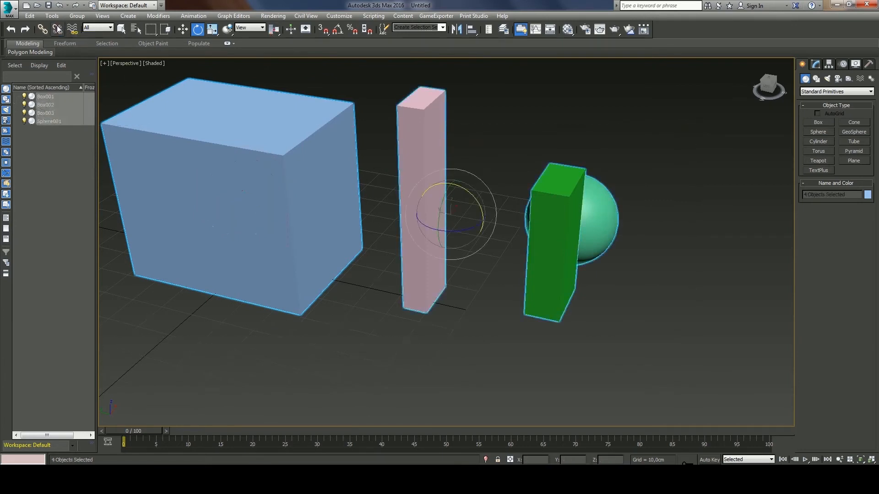
{"action": "left_click", "coordinate": [376, 184]}
{"action": "middle_click_drag", "start_coordinate": [407, 233], "coordinate": [443, 274]}
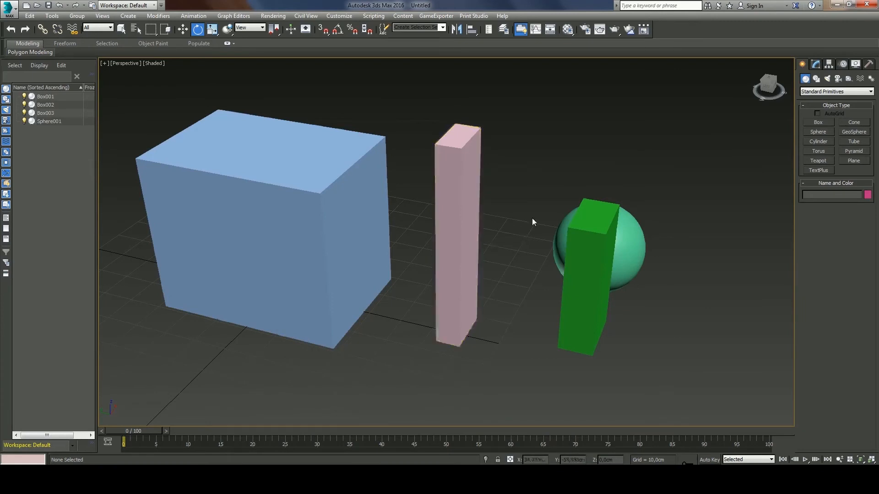
Use Select and Place to set the green box on top of the tall box.
{"action": "left_click", "coordinate": [227, 29]}
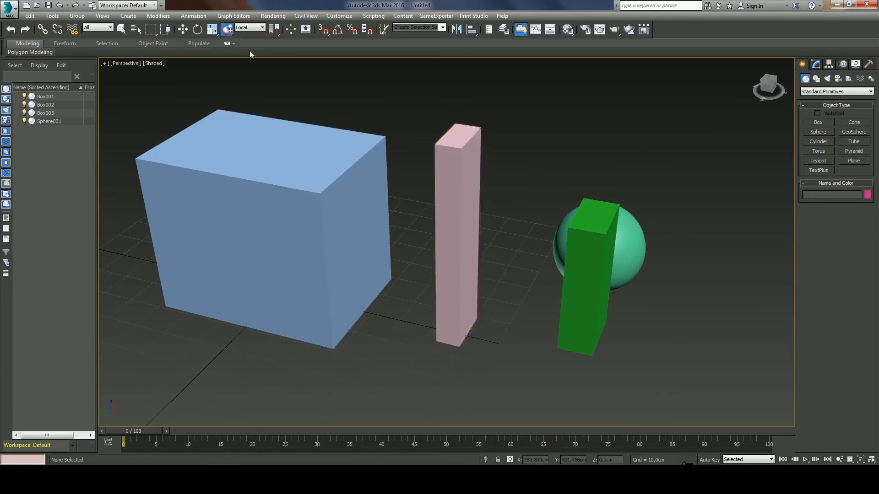
{"action": "middle_click_drag", "start_coordinate": [632, 347], "coordinate": [606, 389]}
{"action": "left_click_drag", "start_coordinate": [569, 382], "coordinate": [429, 182]}
{"action": "scroll", "coordinate": [520, 330], "scroll_direction": "down", "scroll_amount": 6}
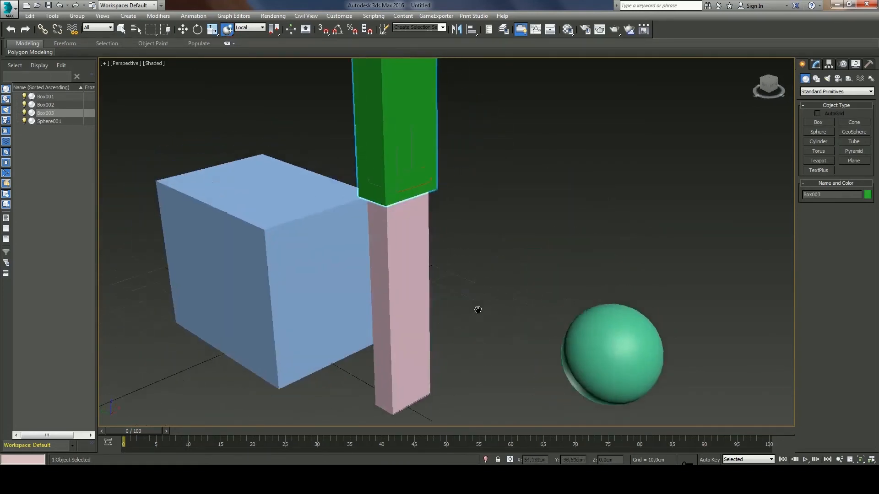
Try rotating the unlinked green box on top of the tall box, and undo the rotation.
{"action": "left_click", "coordinate": [197, 29]}
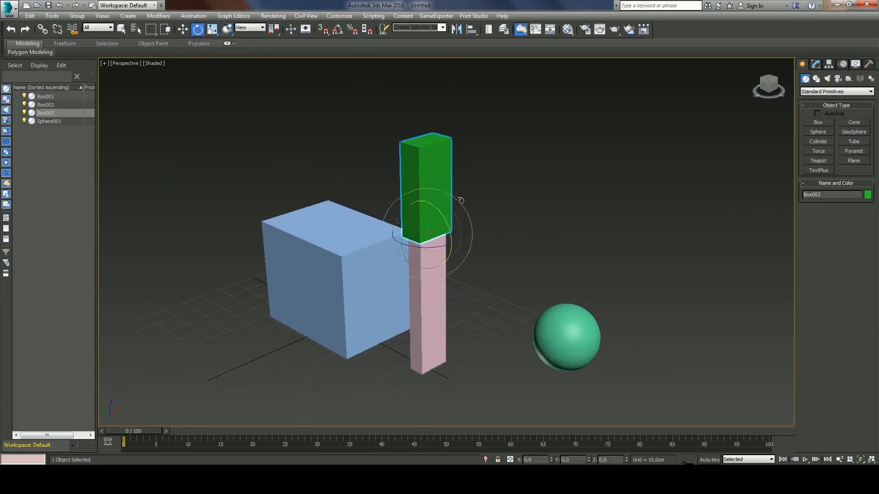
{"action": "left_click_drag", "start_coordinate": [441, 220], "coordinate": [421, 199]}
{"action": "key", "text": "ctrl+z"}
{"action": "left_click", "coordinate": [434, 279]}
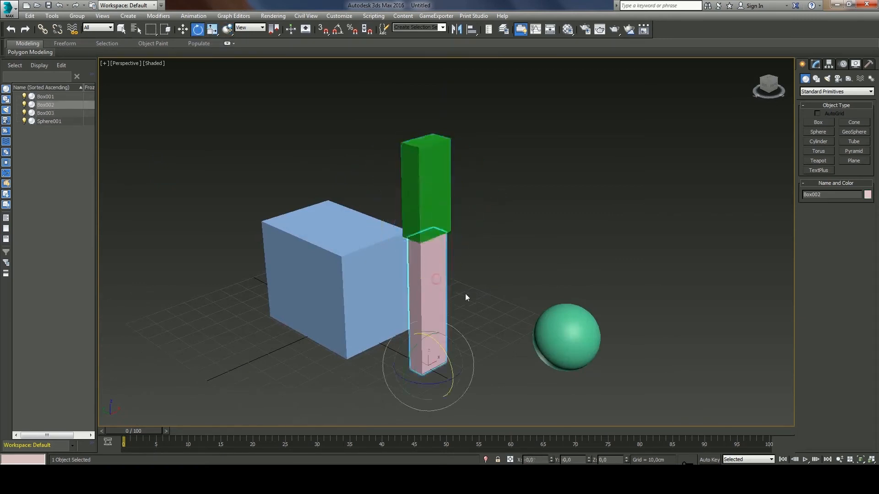
Select the stacked green box and link it to the tall box beneath it.
{"action": "left_click", "coordinate": [425, 183]}
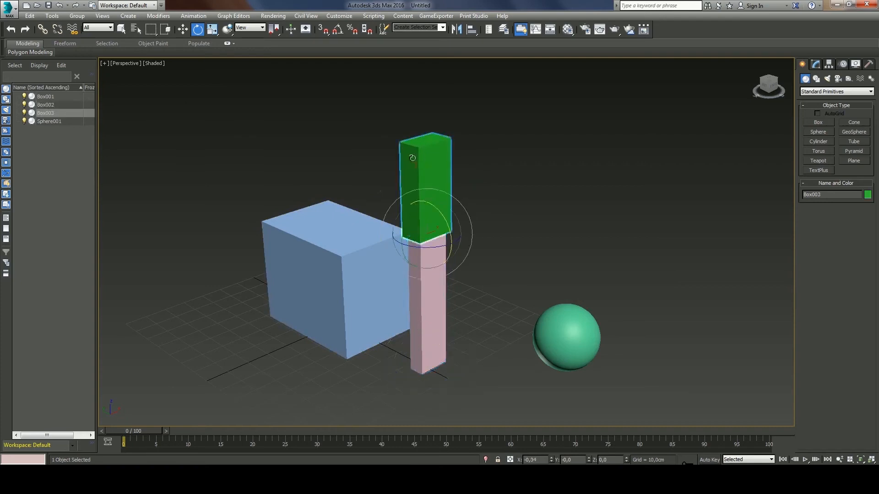
{"action": "left_click", "coordinate": [42, 29]}
{"action": "left_click_drag", "start_coordinate": [431, 195], "coordinate": [438, 279]}
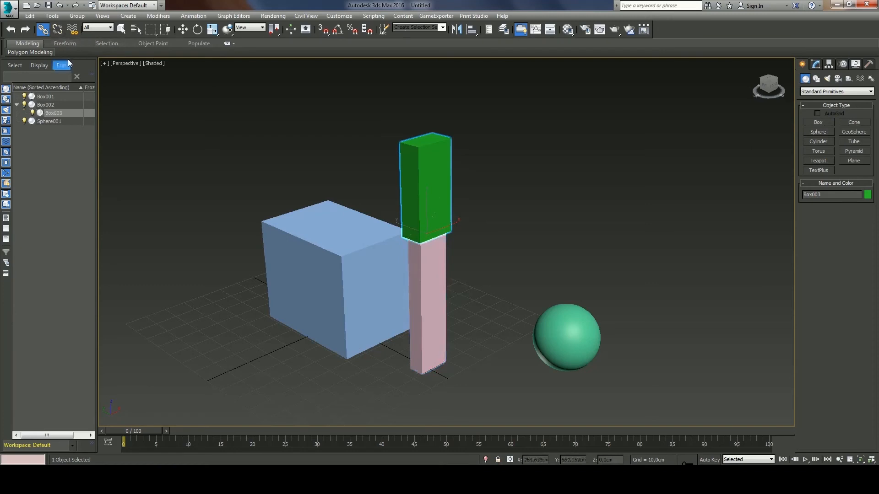
Try rotating the tall box with its linked green box and the green box on its own, and undo the rotations.
{"action": "left_click", "coordinate": [198, 29]}
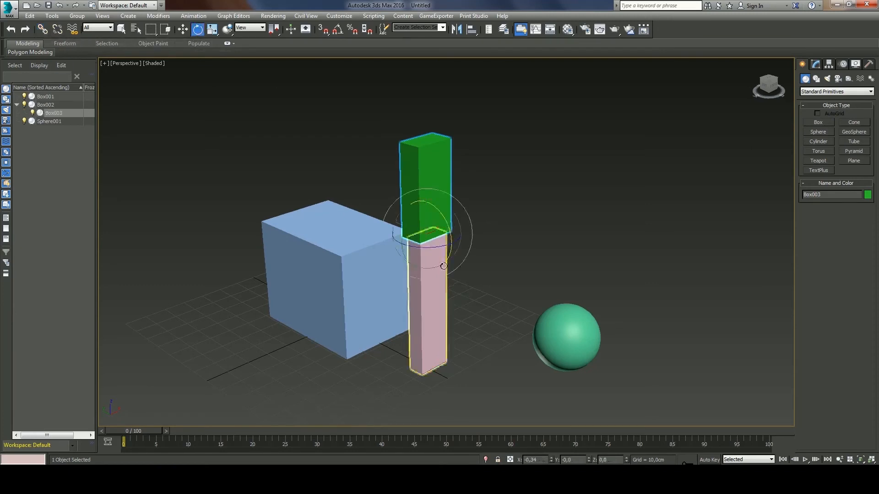
{"action": "left_click", "coordinate": [448, 250]}
{"action": "left_click_drag", "start_coordinate": [442, 353], "coordinate": [473, 385]}
{"action": "left_click", "coordinate": [556, 297]}
{"action": "left_click_drag", "start_coordinate": [538, 315], "coordinate": [517, 282]}
{"action": "key", "text": "ctrl+z"}
{"action": "key", "text": "ctrl+z"}
{"action": "key", "text": "ctrl+z"}
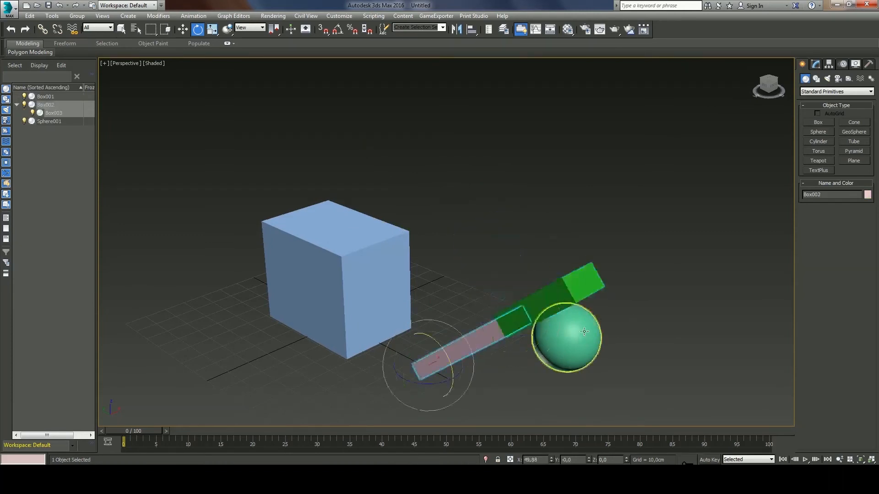
Select the green box and center its pivot to the object with Affect Pivot Only.
{"action": "middle_click_drag", "start_coordinate": [446, 176], "coordinate": [452, 158]}
{"action": "left_click", "coordinate": [444, 154]}
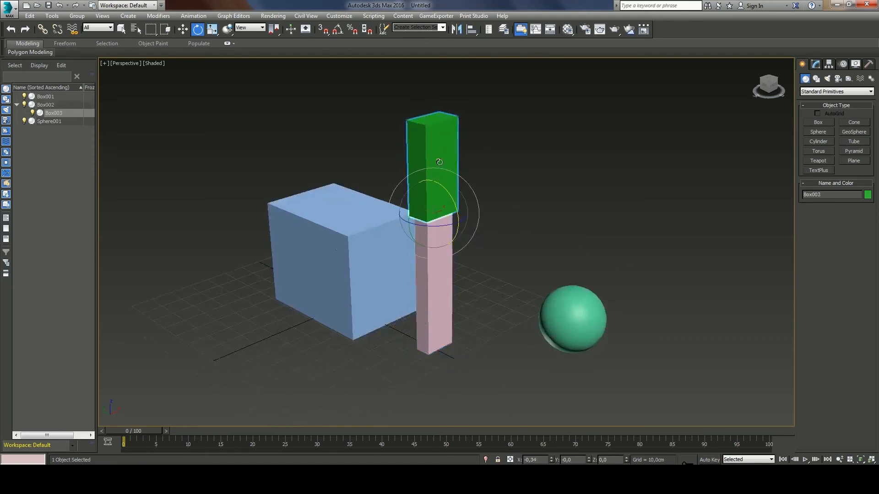
{"action": "left_click", "coordinate": [829, 64]}
{"action": "left_click", "coordinate": [842, 121]}
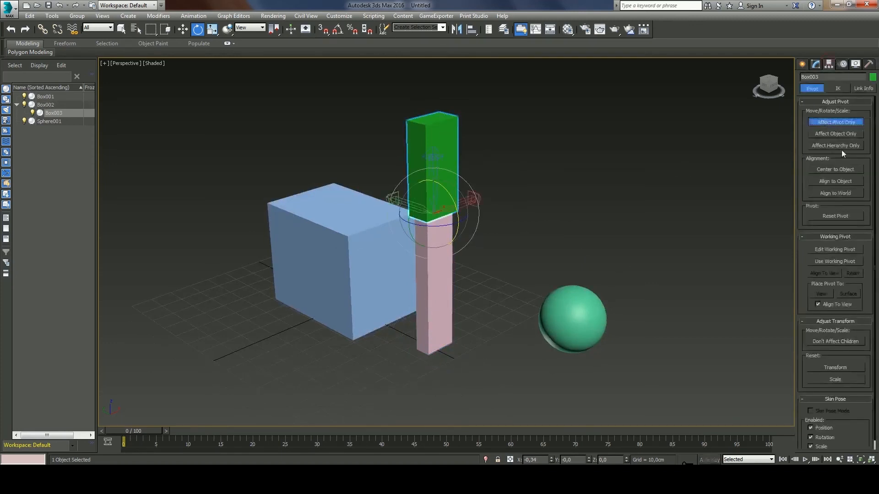
{"action": "left_click", "coordinate": [840, 170]}
{"action": "left_click", "coordinate": [841, 123]}
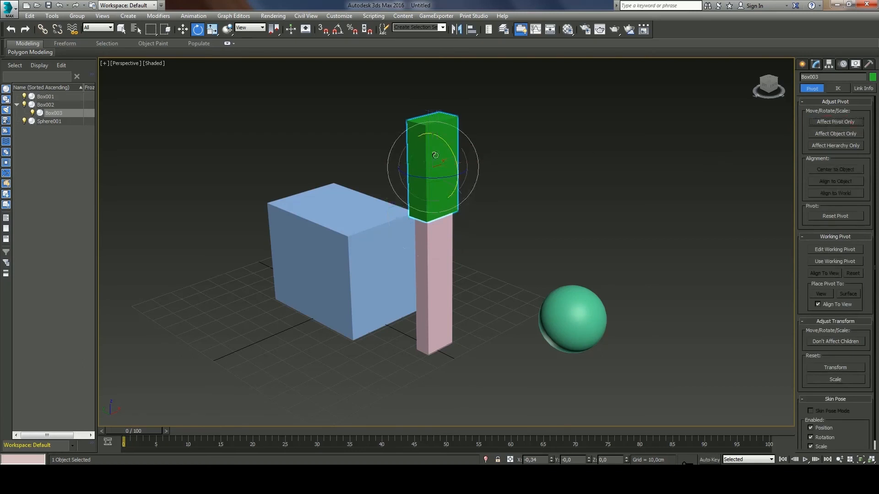
Try rotating the green box about its centered pivot, both upright and with the tall box tilted, and undo all rotations.
{"action": "left_click_drag", "start_coordinate": [449, 151], "coordinate": [493, 175]}
{"action": "key", "text": "ctrl+z"}
{"action": "middle_click_drag", "start_coordinate": [510, 215], "coordinate": [502, 210], "text": "alt"}
{"action": "left_click", "coordinate": [451, 248]}
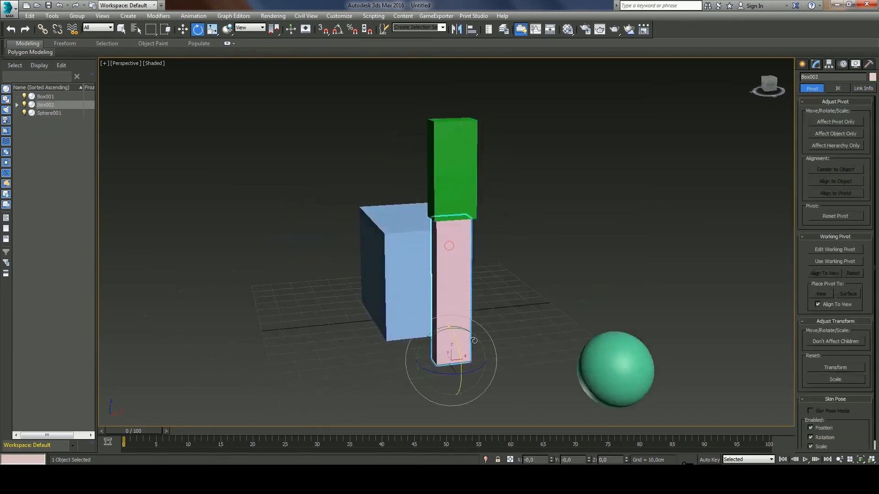
{"action": "left_click_drag", "start_coordinate": [438, 332], "coordinate": [460, 321]}
{"action": "left_click", "coordinate": [596, 227]}
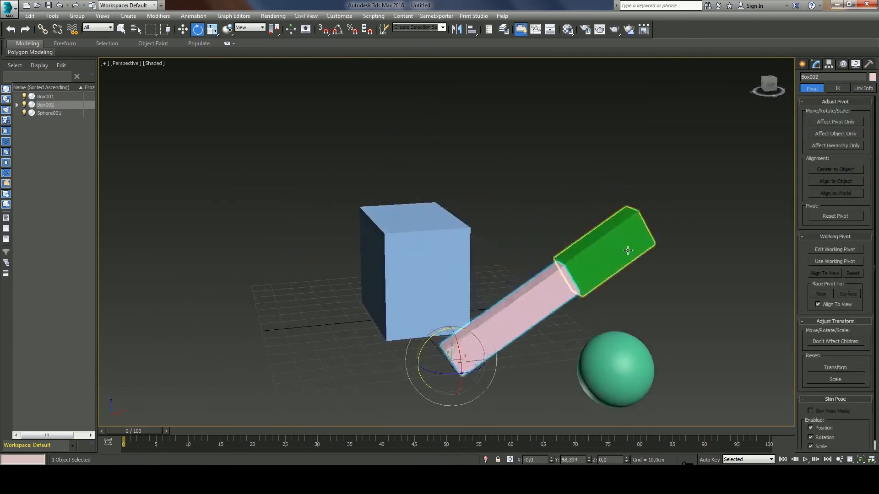
{"action": "left_click_drag", "start_coordinate": [596, 227], "coordinate": [614, 206]}
{"action": "key", "text": "ctrl+z"}
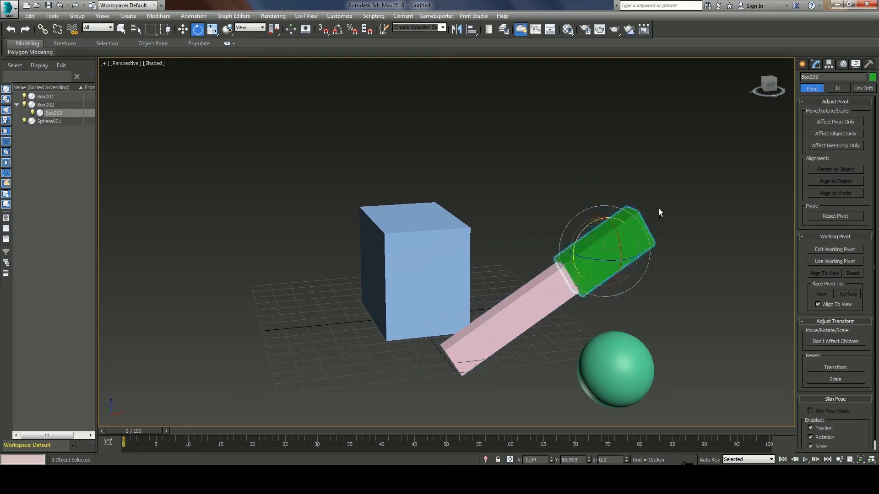
{"action": "key", "text": "ctrl+z"}
{"action": "key", "text": "ctrl+z"}
{"action": "middle_click_drag", "start_coordinate": [512, 241], "coordinate": [499, 293], "text": "alt"}
{"action": "scroll", "coordinate": [524, 251], "scroll_direction": "up", "scroll_amount": 3}
{"action": "scroll", "coordinate": [506, 255], "scroll_direction": "down", "scroll_amount": 3}
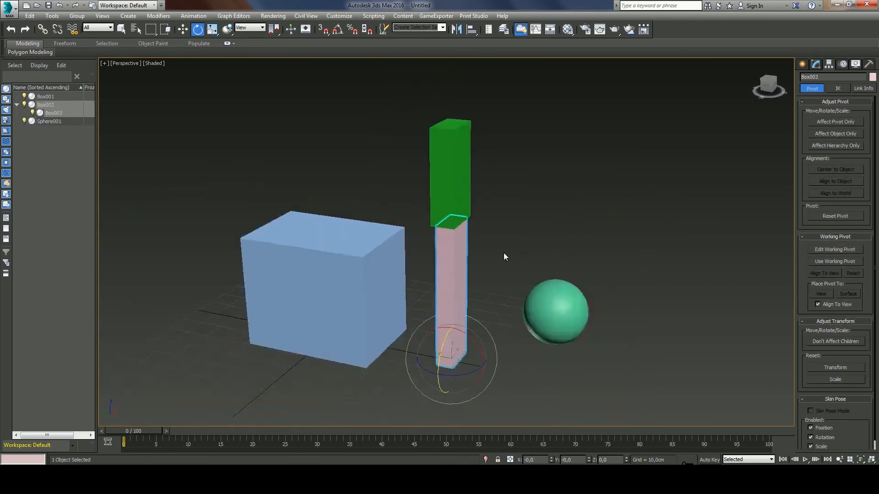
{"action": "middle_click_drag", "start_coordinate": [506, 254], "coordinate": [484, 253]}
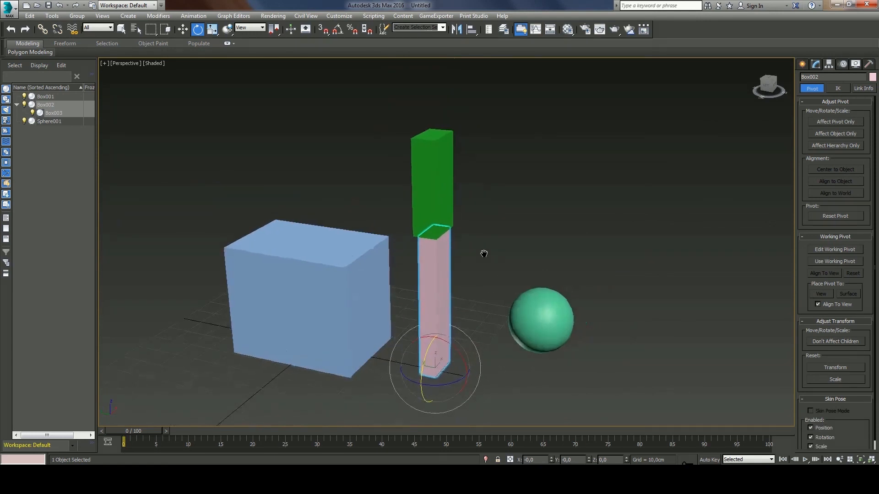